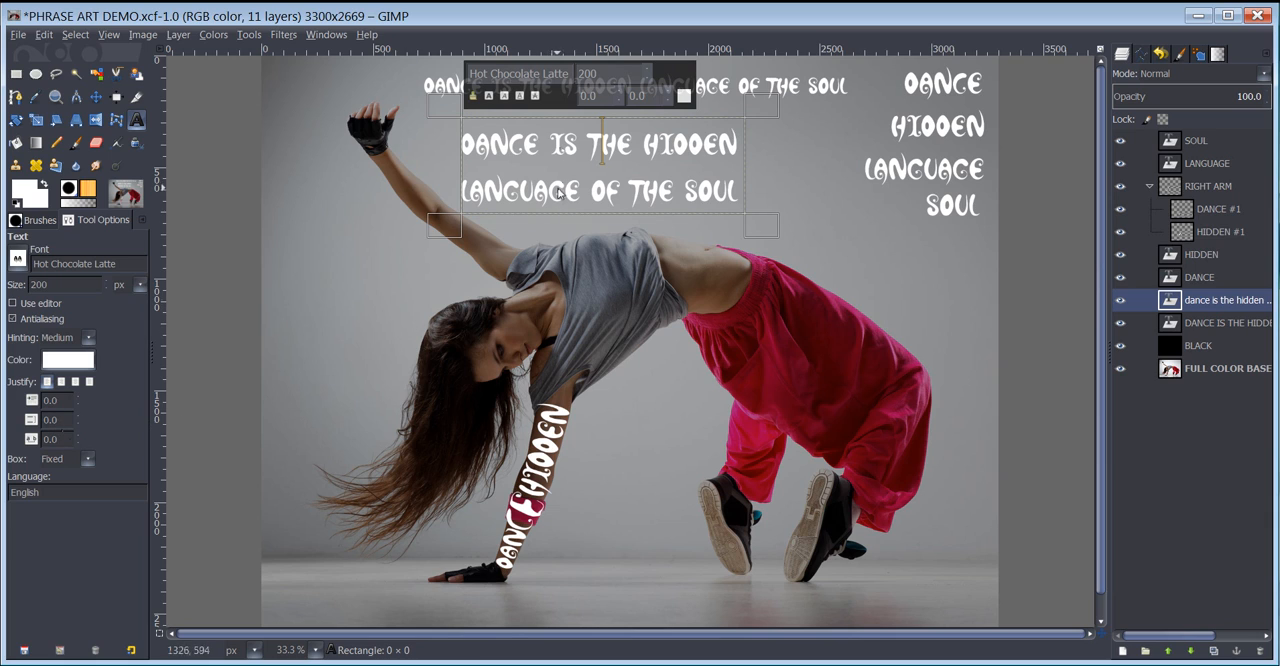
# - Tighten the line spacing of the two-line "Dance is the hidden language of the soul" text to -98.0
pyautogui.click(77, 422)
pyautogui.click(77, 422)
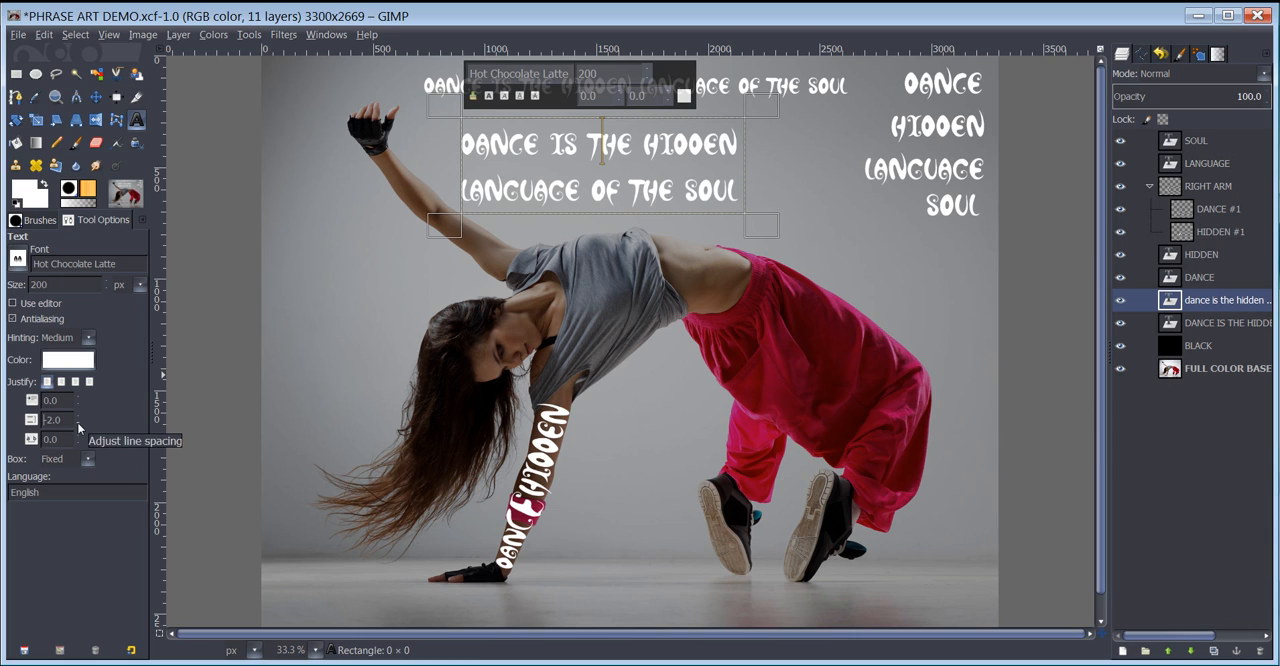
pyautogui.click(77, 422)
pyautogui.click(77, 422)
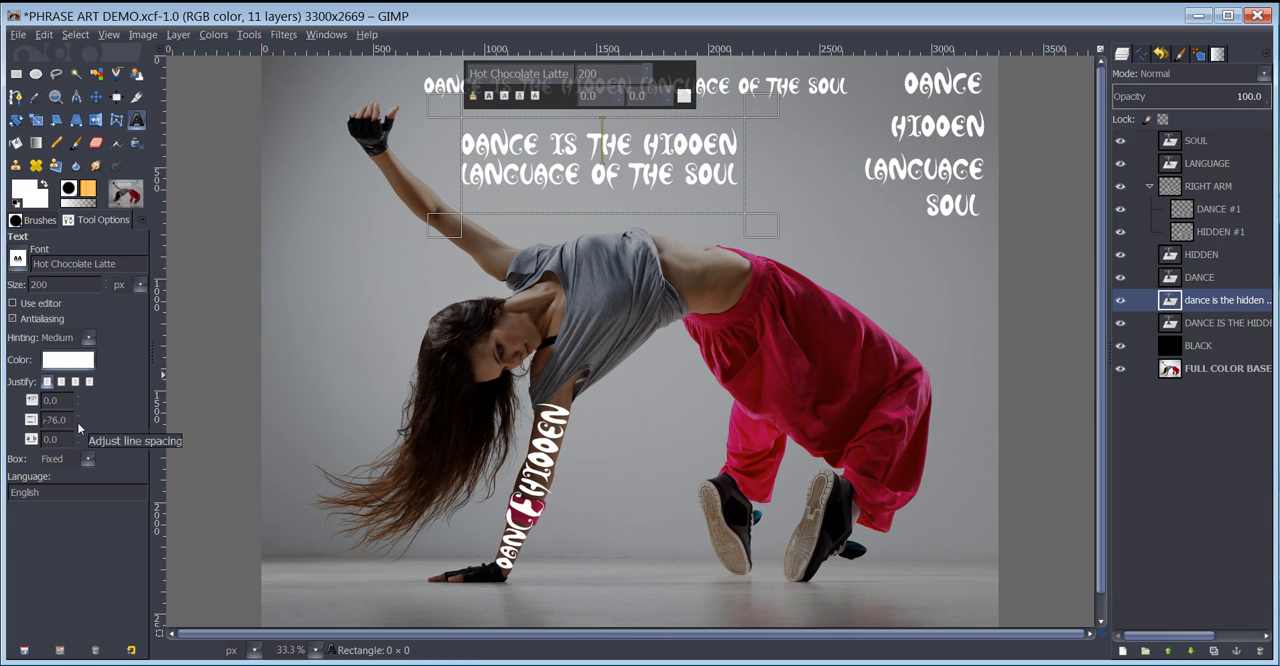
pyautogui.click(77, 422)
pyautogui.click(77, 422)
pyautogui.click(77, 423)
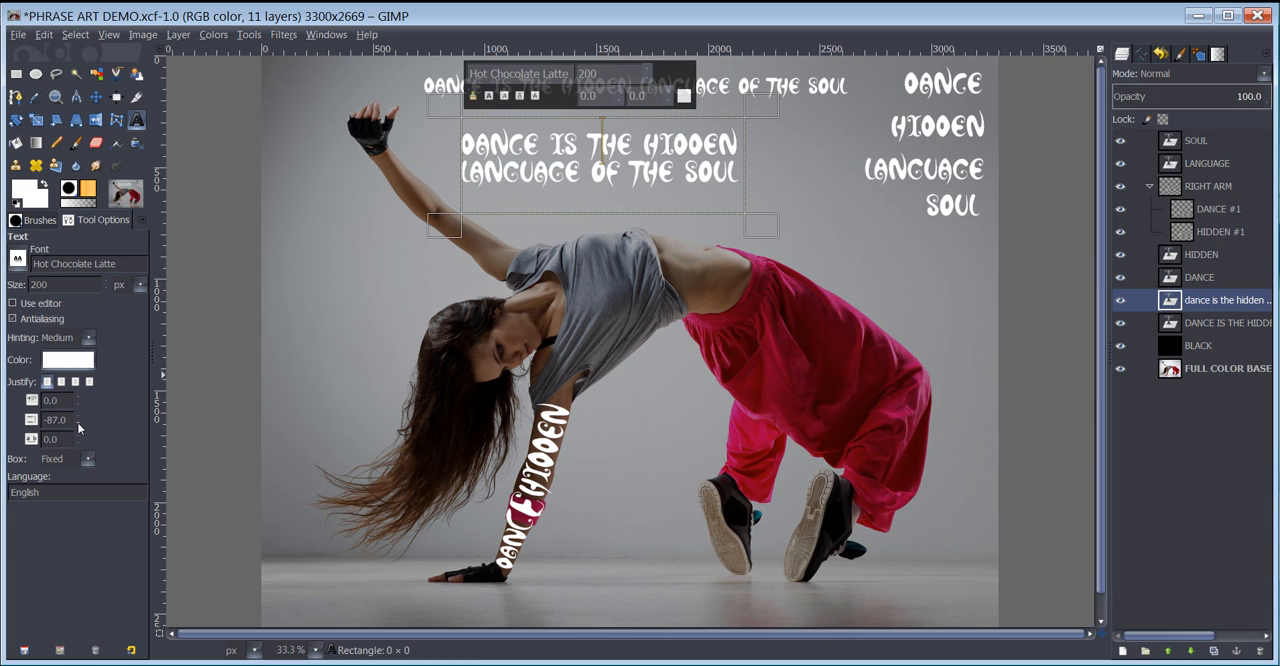
pyautogui.click(77, 423)
pyautogui.click(77, 423)
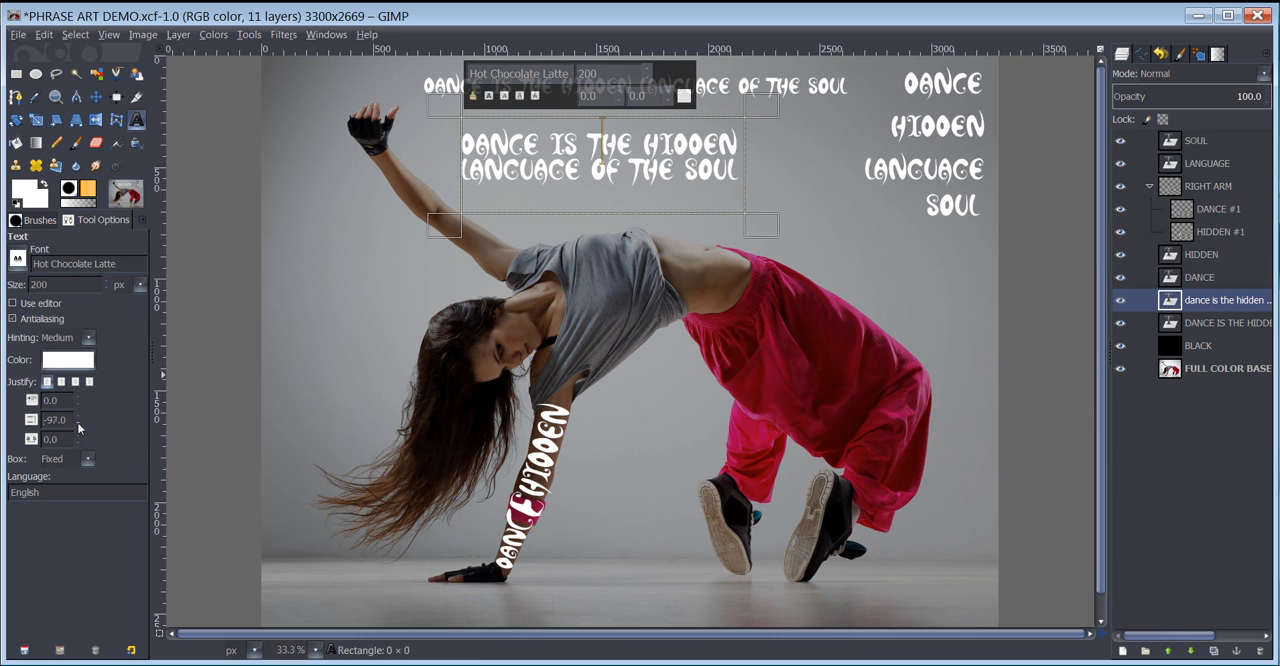
pyautogui.click(77, 423)
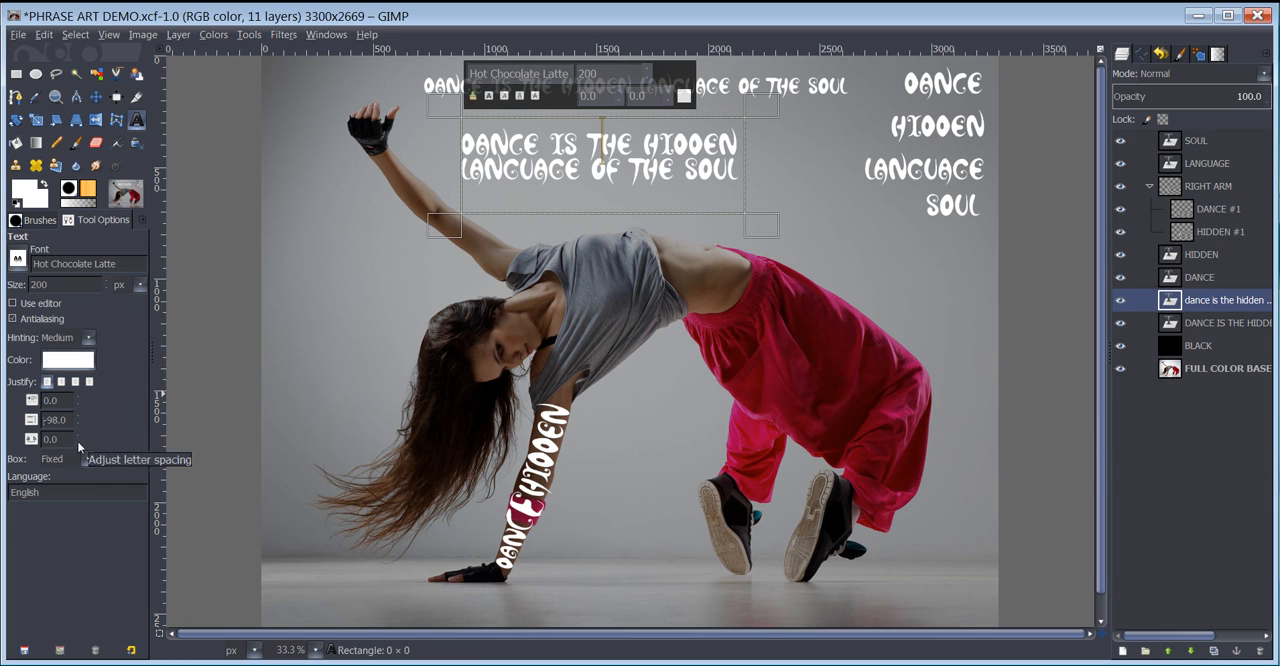
# - Set the two-line text's letter spacing to -7.0 and shrink its text box to about 1155 × 315 px
pyautogui.scroll(-4, 77, 440)
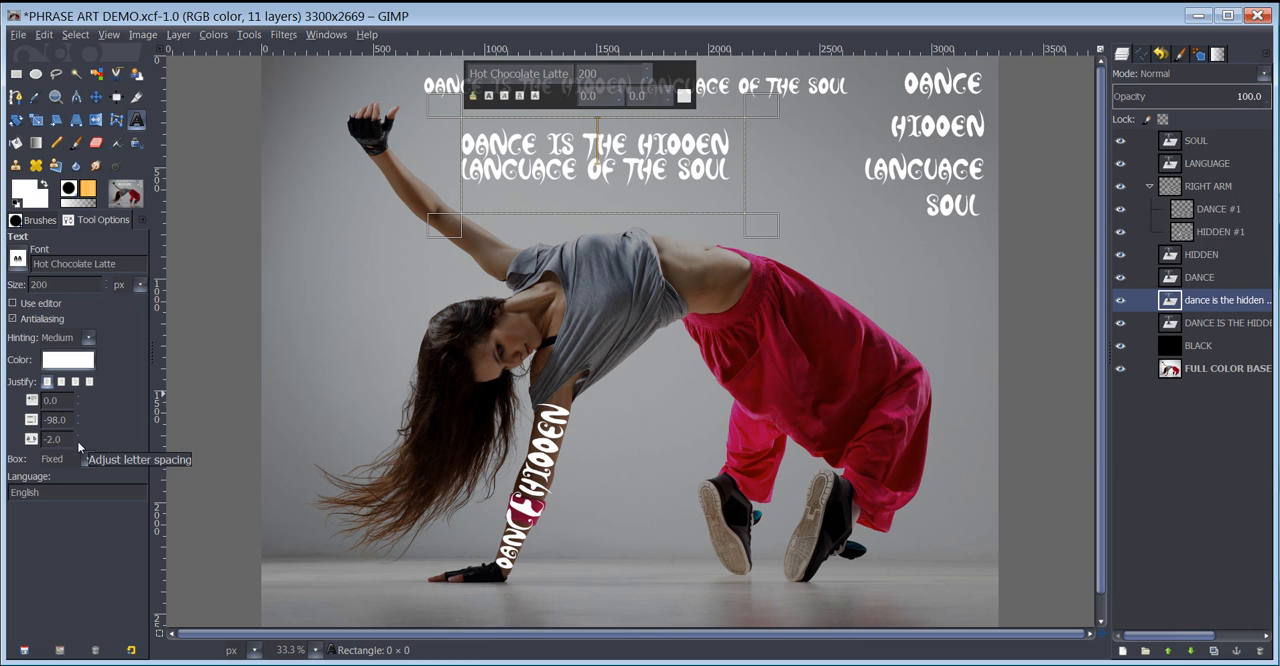
pyautogui.scroll(-2, 77, 440)
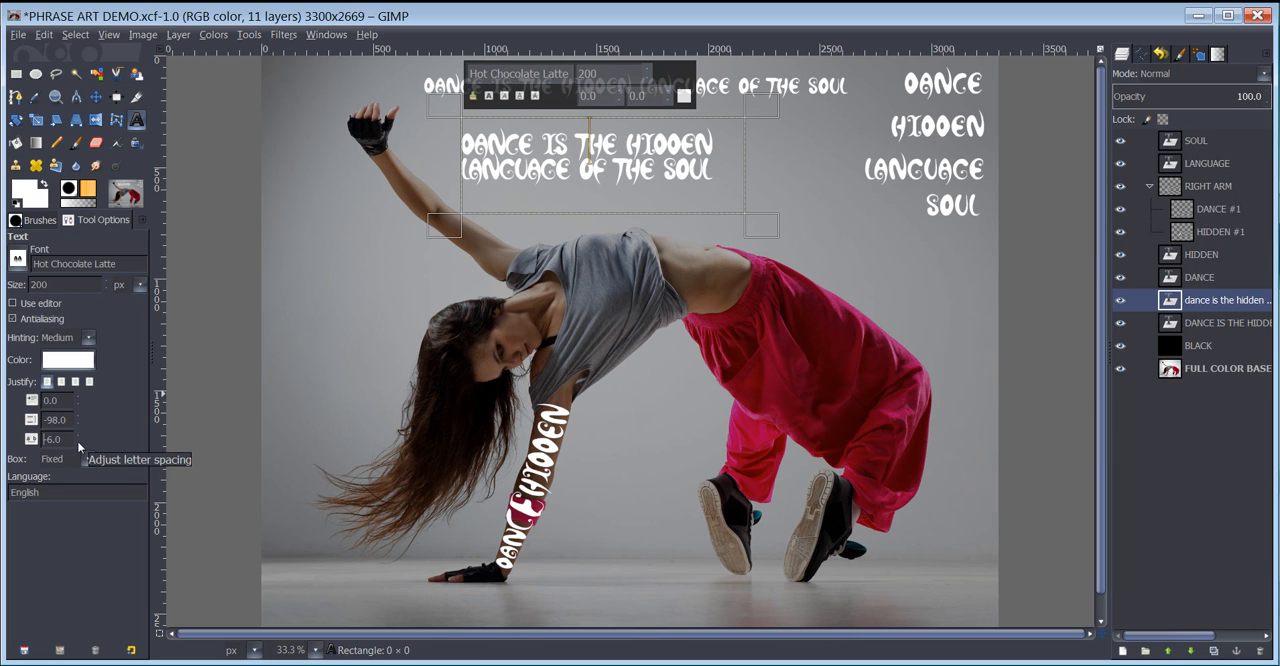
pyautogui.scroll(-8, 77, 440)
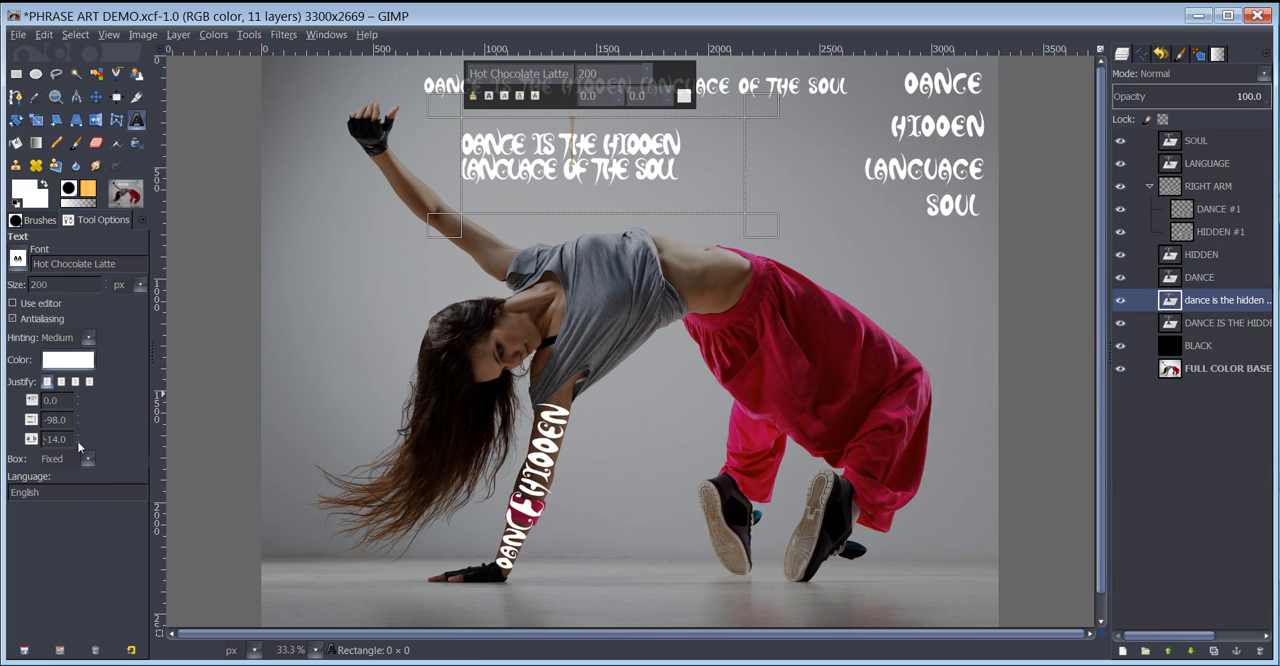
pyautogui.scroll(4, 77, 440)
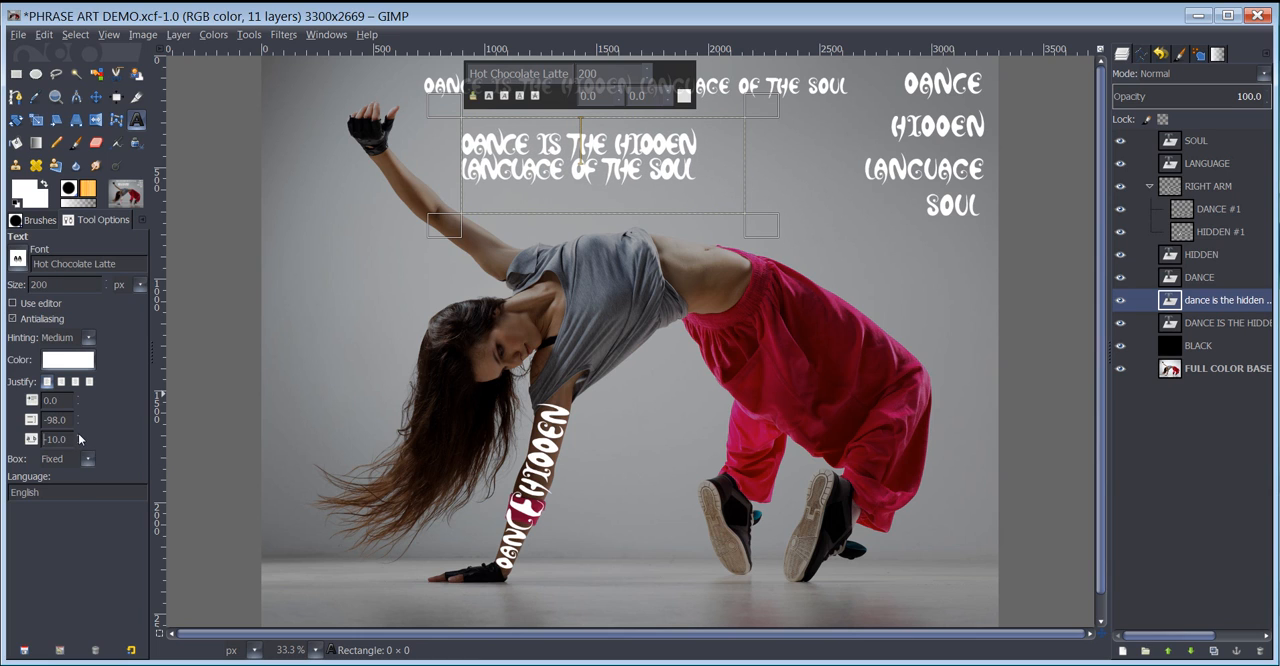
pyautogui.scroll(3, 78, 438)
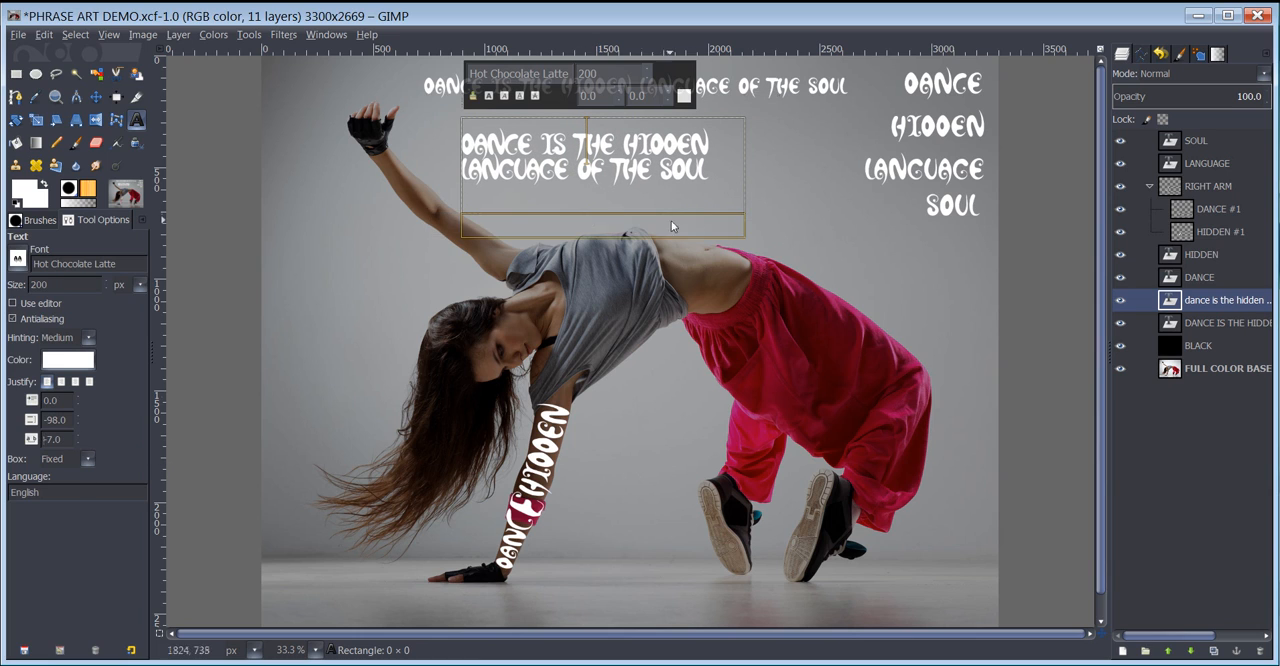
pyautogui.moveTo(748, 234); pyautogui.dragTo(745, 190)
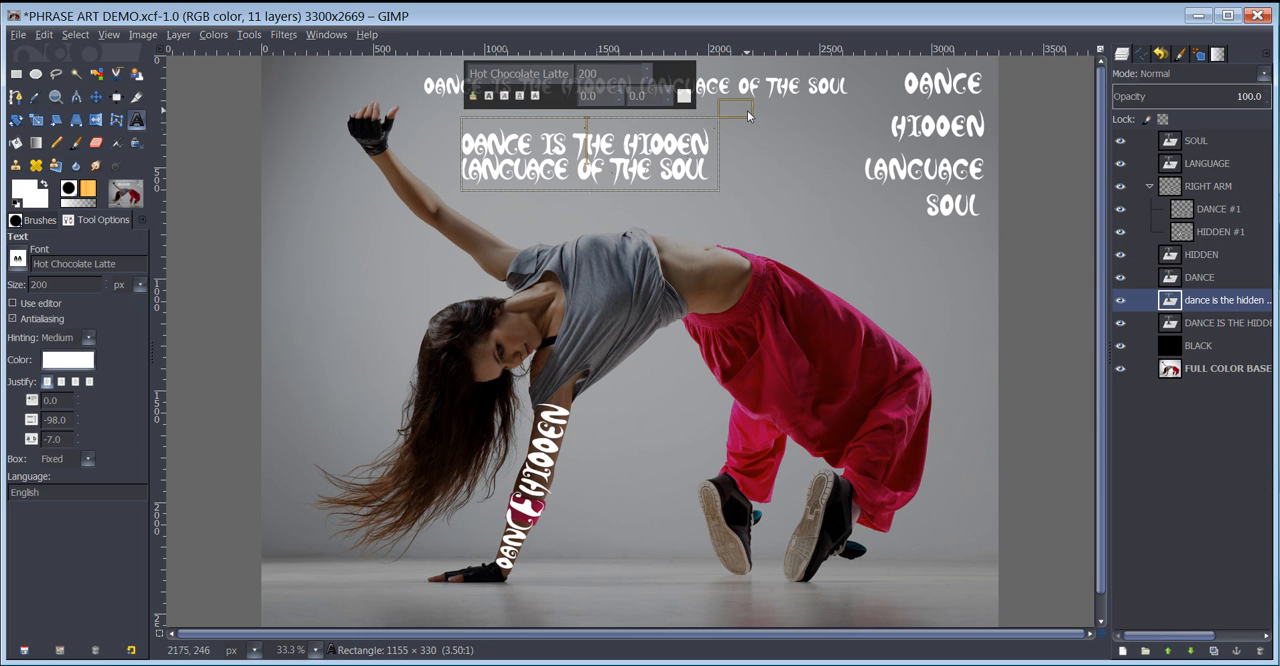
pyautogui.moveTo(748, 115); pyautogui.dragTo(733, 118)
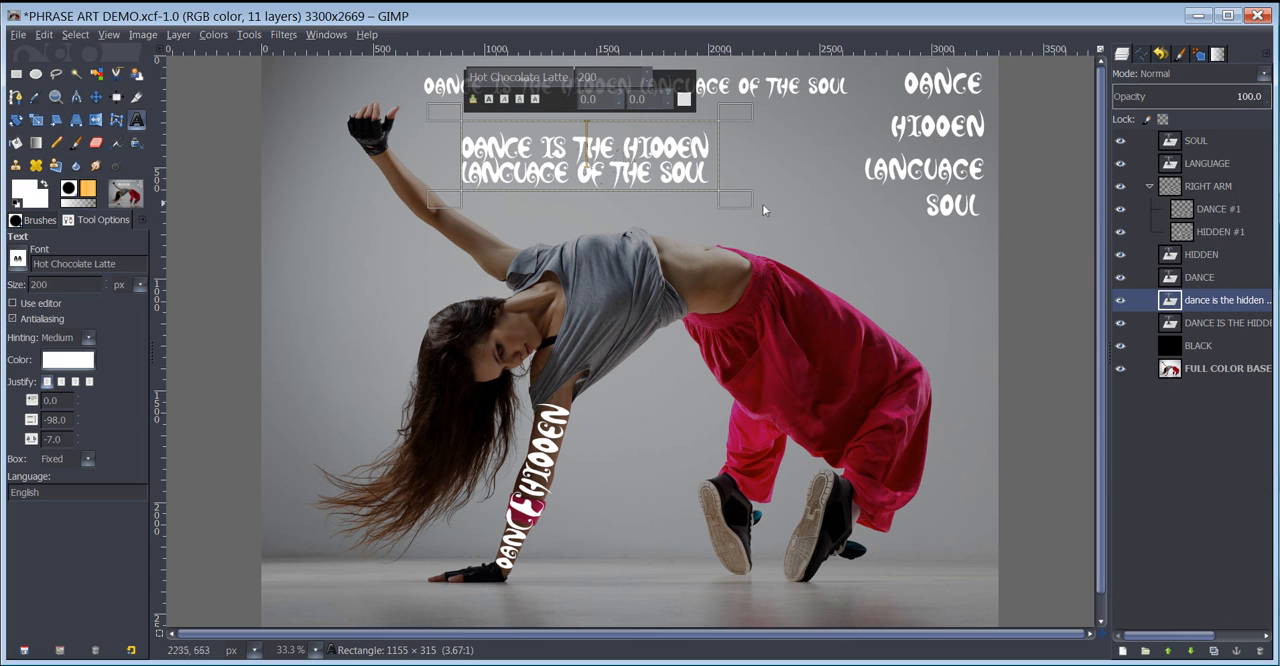
# - Rename the two-line text layer as DANCE...STACK
pyautogui.doubleClick(1216, 302)
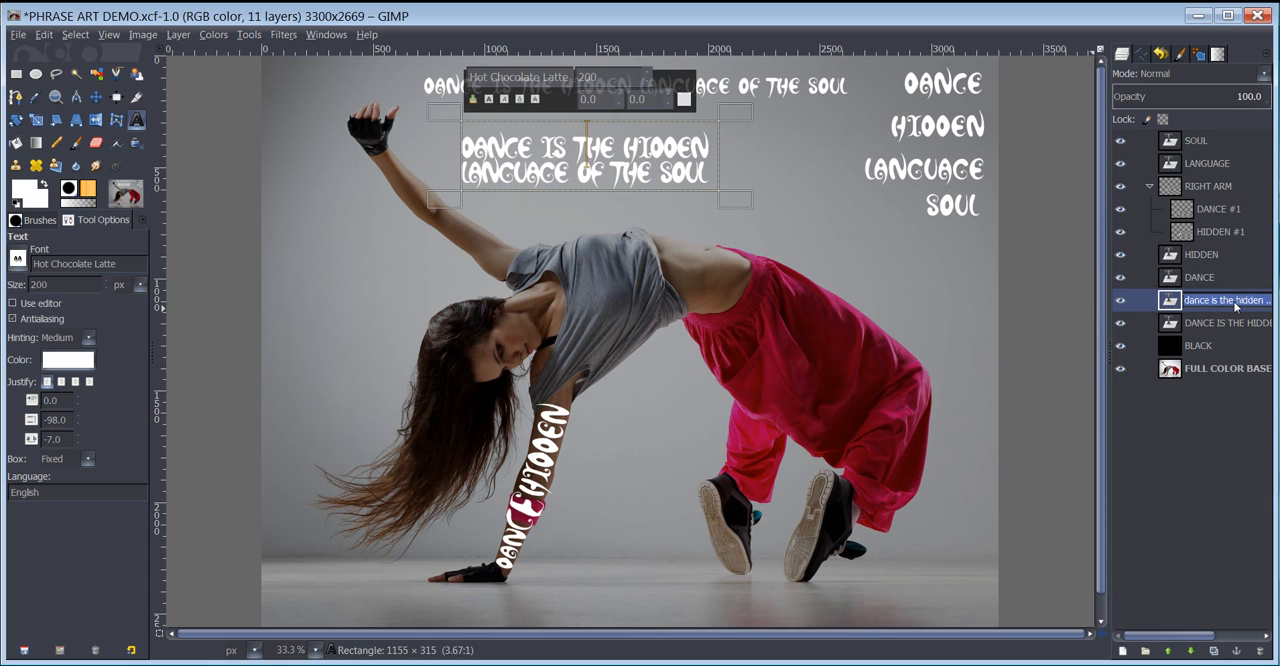
pyautogui.write('DA')
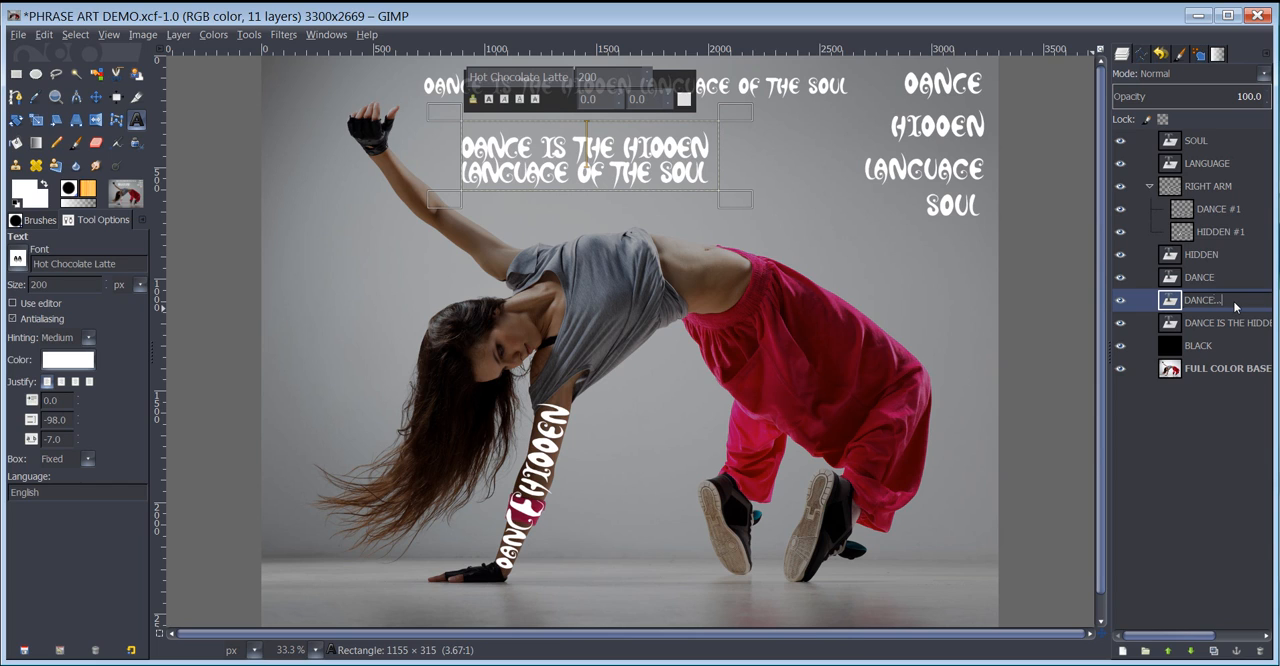
pyautogui.write('NCE...STACK')
pyautogui.press('Return')
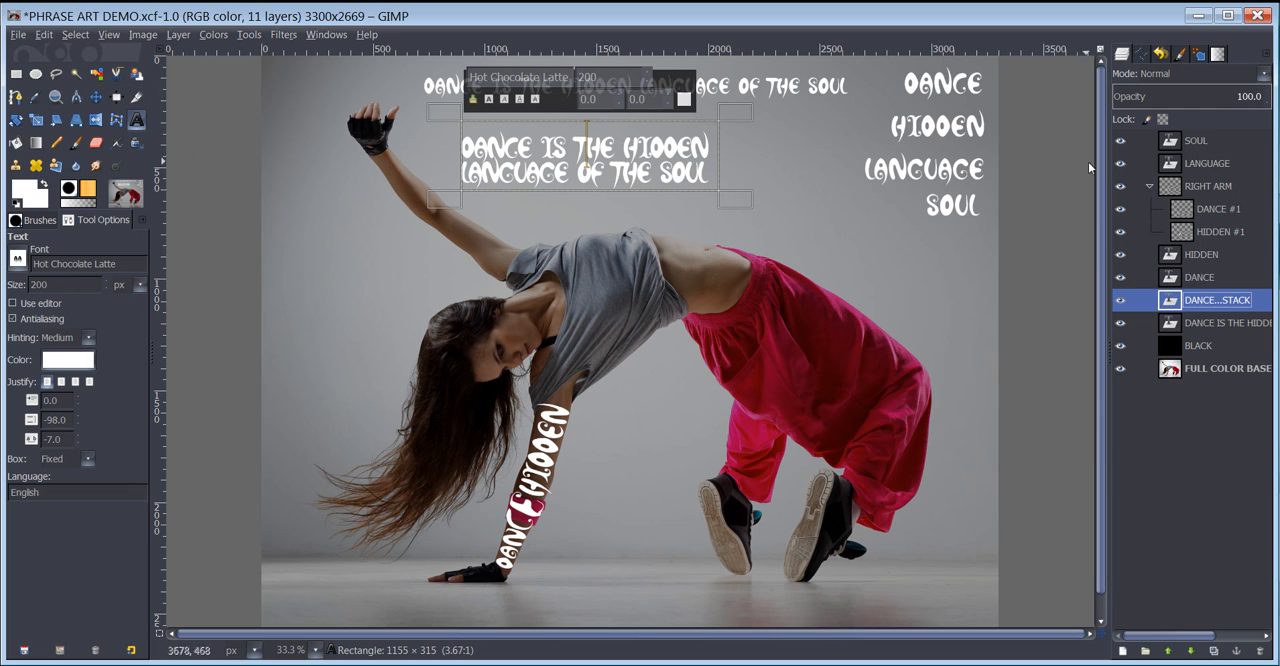
# - Duplicate the single-line phrase layer and move the copy down across the dancer's torso and waist
pyautogui.click(1222, 319)
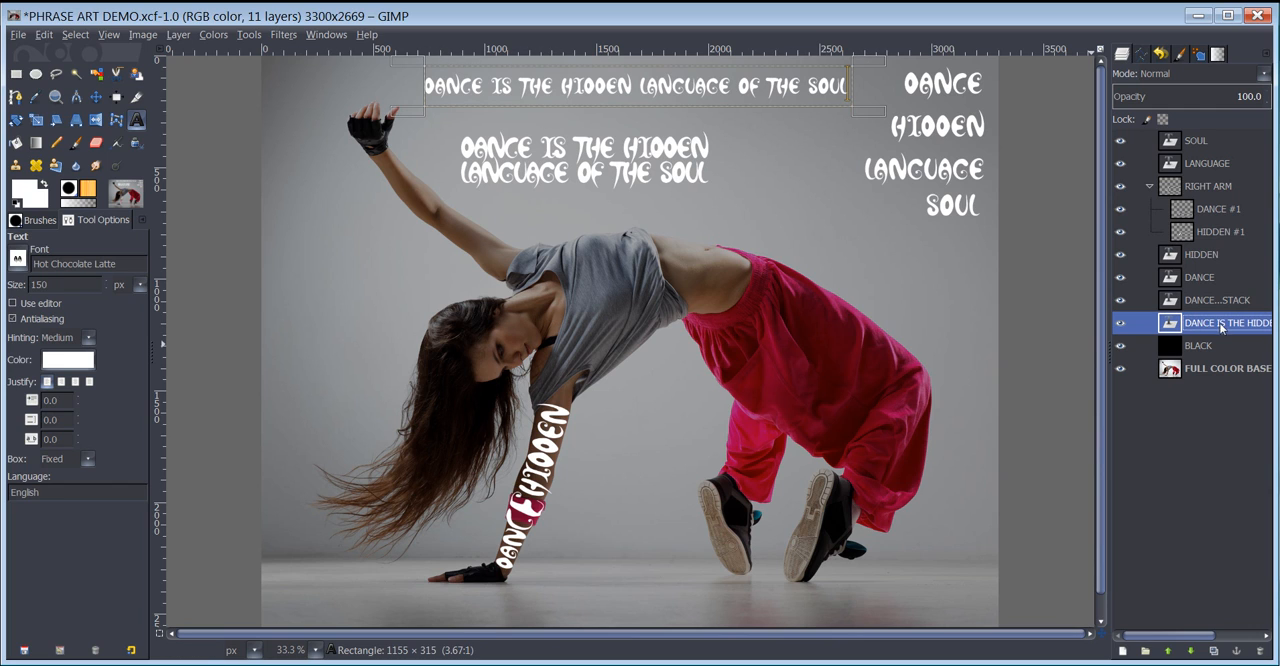
pyautogui.click(1213, 650)
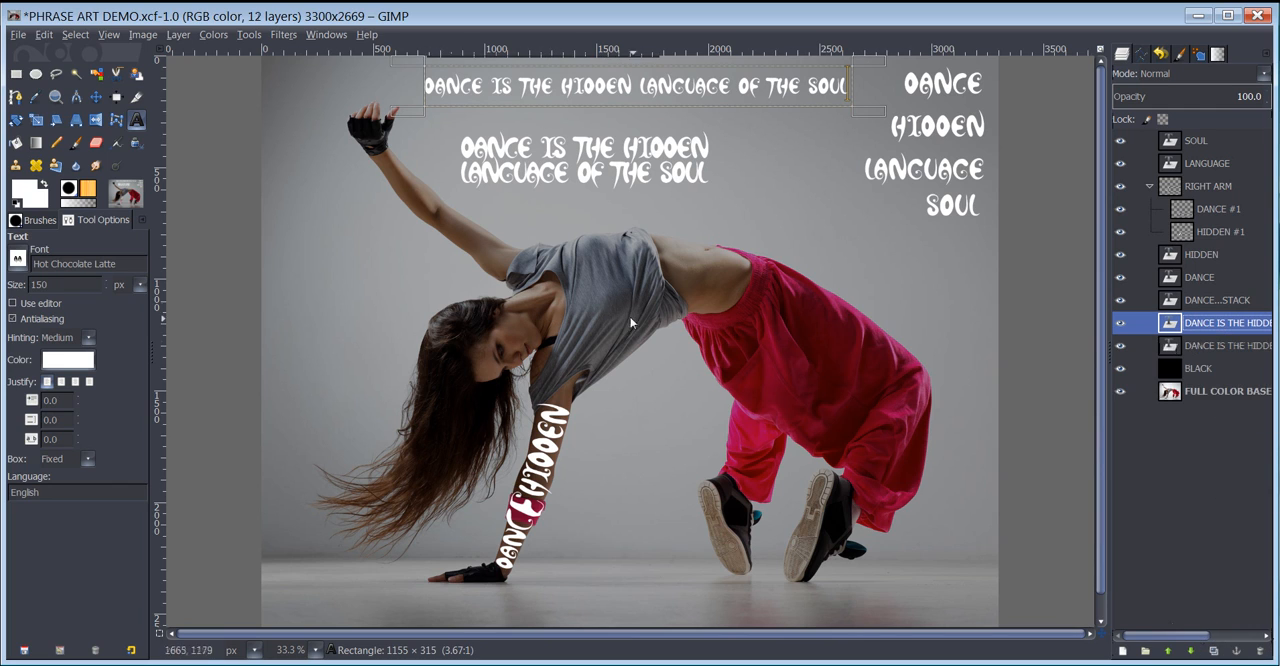
pyautogui.press('m')
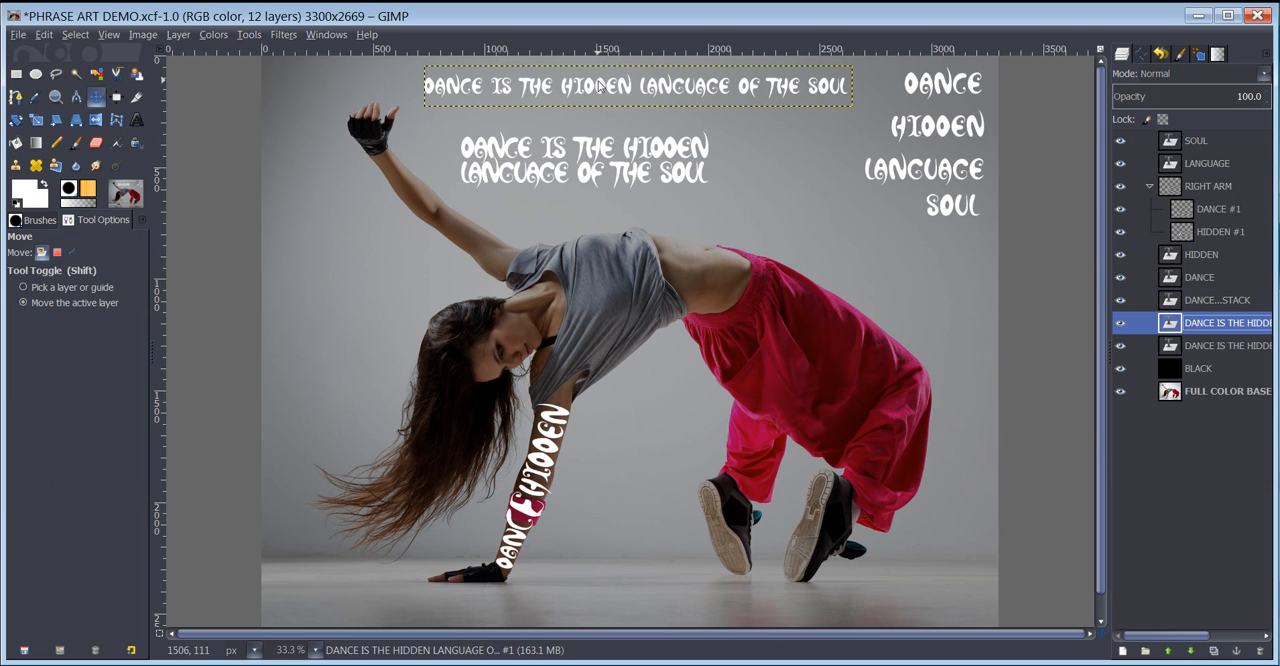
pyautogui.moveTo(599, 83); pyautogui.dragTo(708, 285)
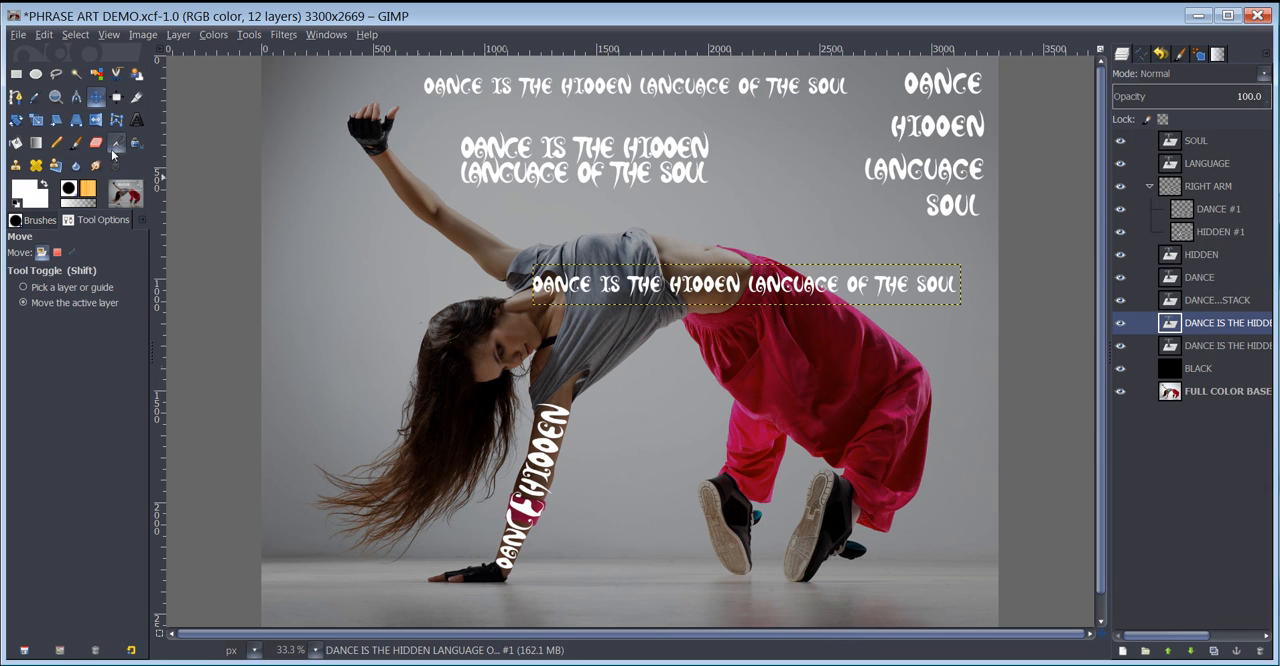
# - Scale the phrase copy over the dancer's torso to 1536 × 87 px
pyautogui.click(36, 121)
pyautogui.click(655, 279)
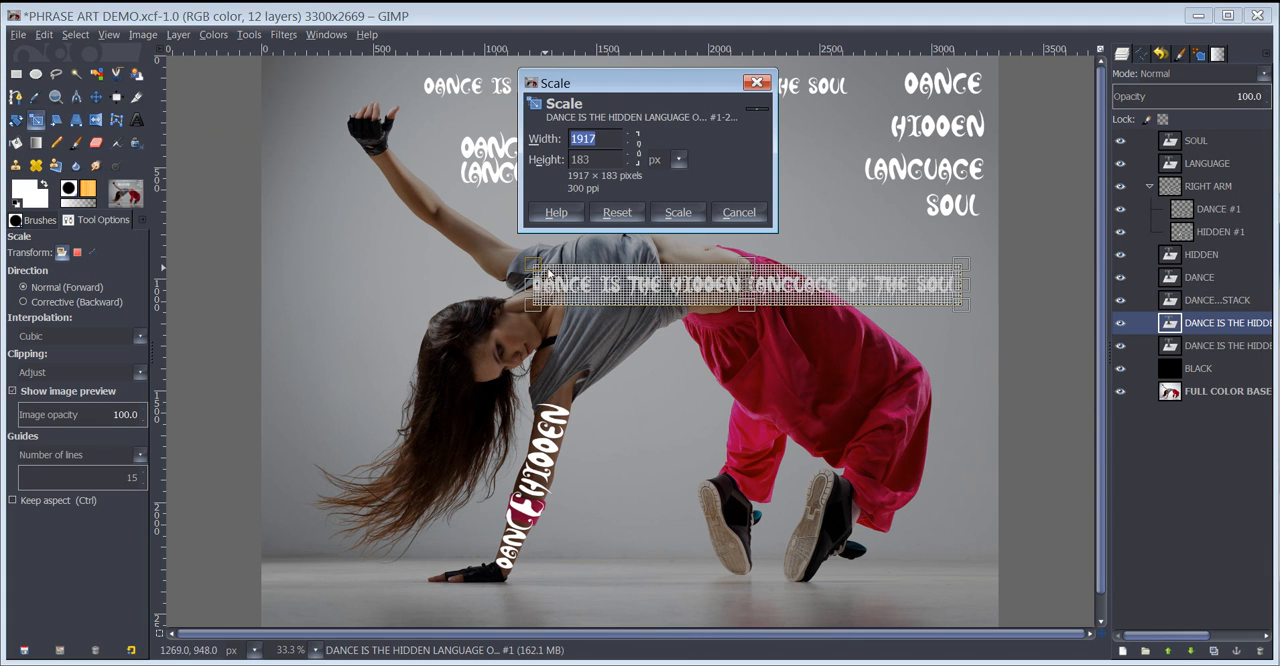
pyautogui.moveTo(743, 265); pyautogui.dragTo(744, 290)
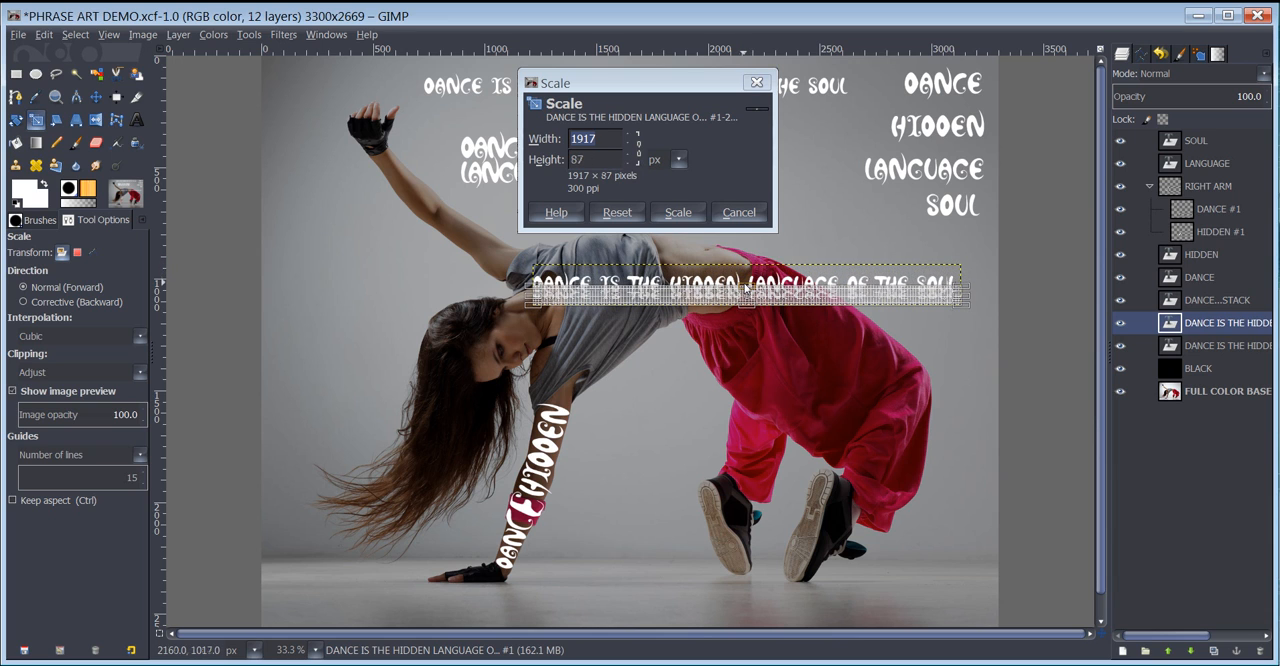
pyautogui.moveTo(971, 295); pyautogui.dragTo(883, 302)
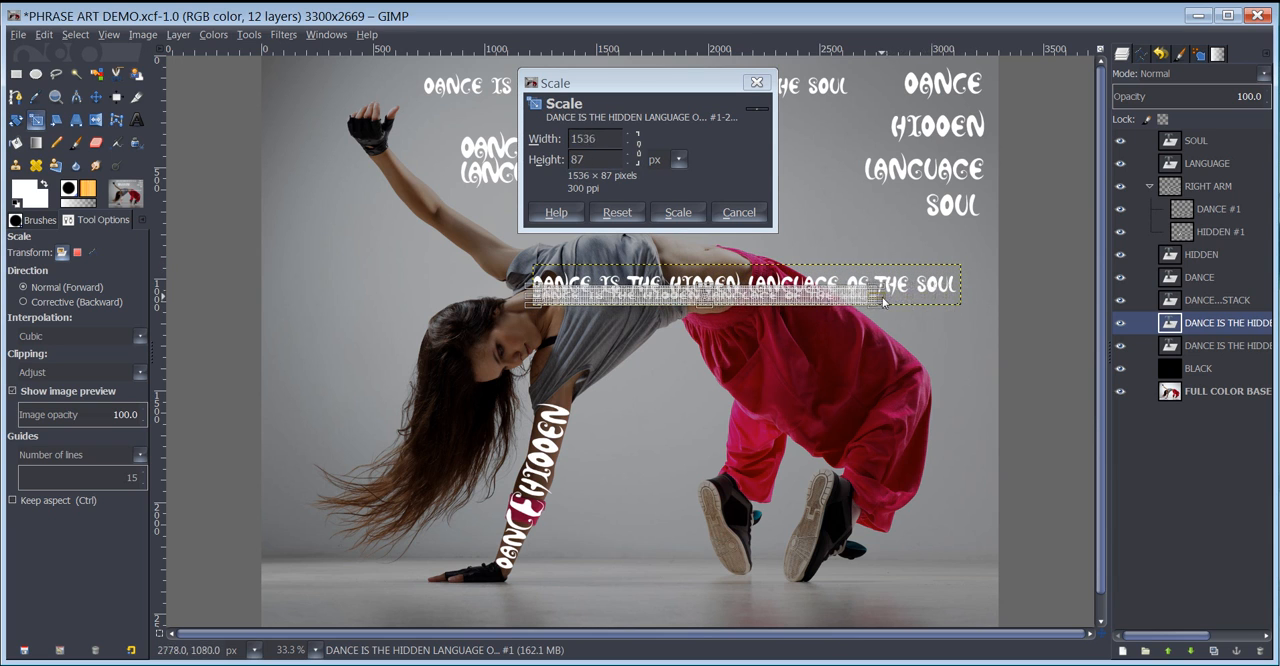
pyautogui.click(678, 212)
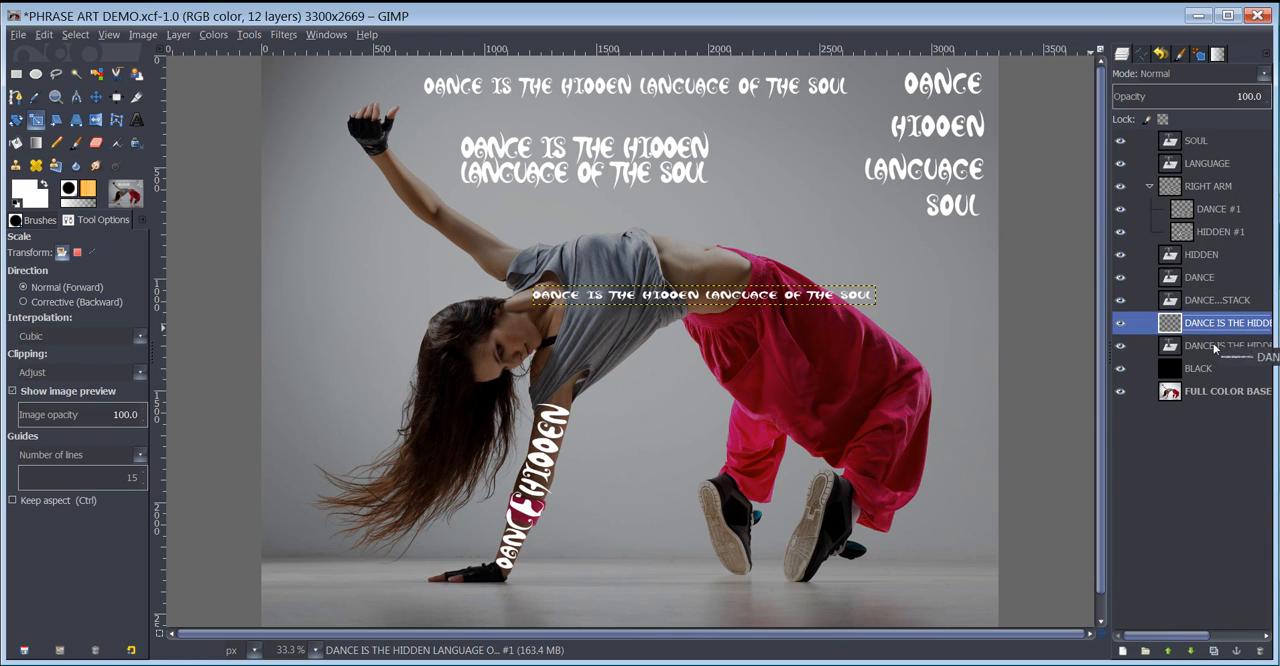
# - Duplicate the scaled phrase layer and move the new copy across the lower part of the dancer's hair
pyautogui.click(1213, 650)
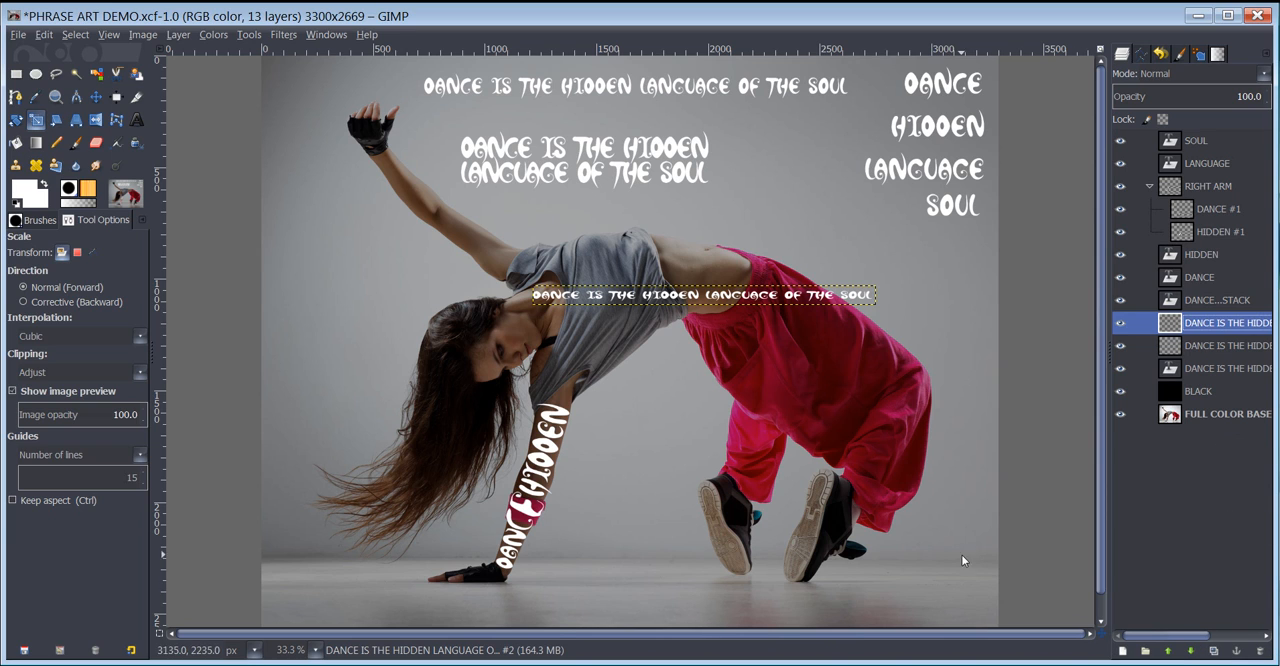
pyautogui.press('m')
pyautogui.moveTo(690, 314); pyautogui.dragTo(486, 492)
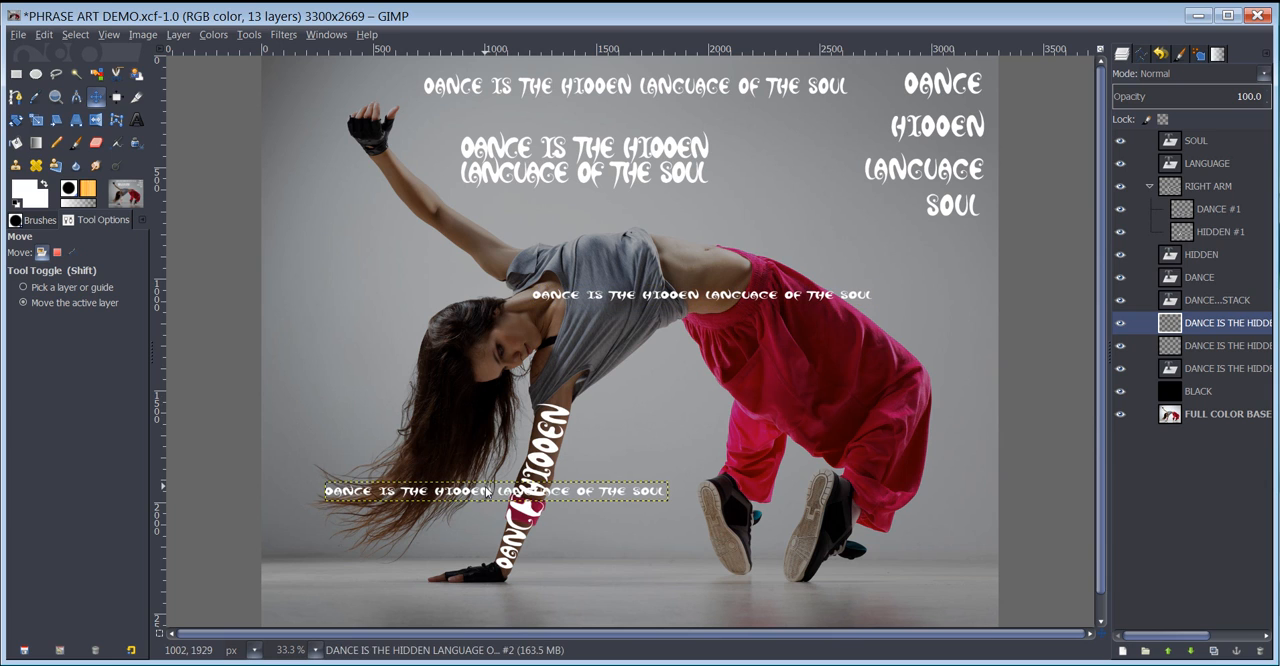
# - Rotate the new phrase copy by -58.64° and move it diagonally along the outer edge of the dancer's hair
pyautogui.hotkey('shift', 'r')
pyautogui.click(488, 492)
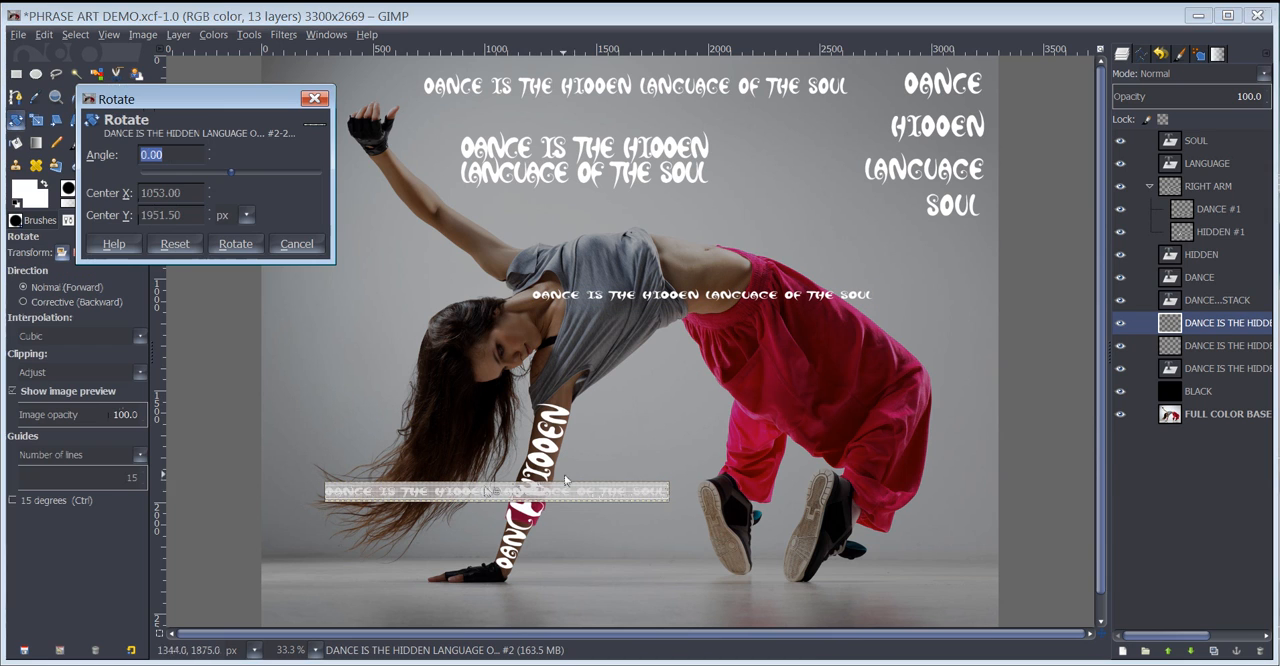
pyautogui.moveTo(668, 495); pyautogui.dragTo(570, 375)
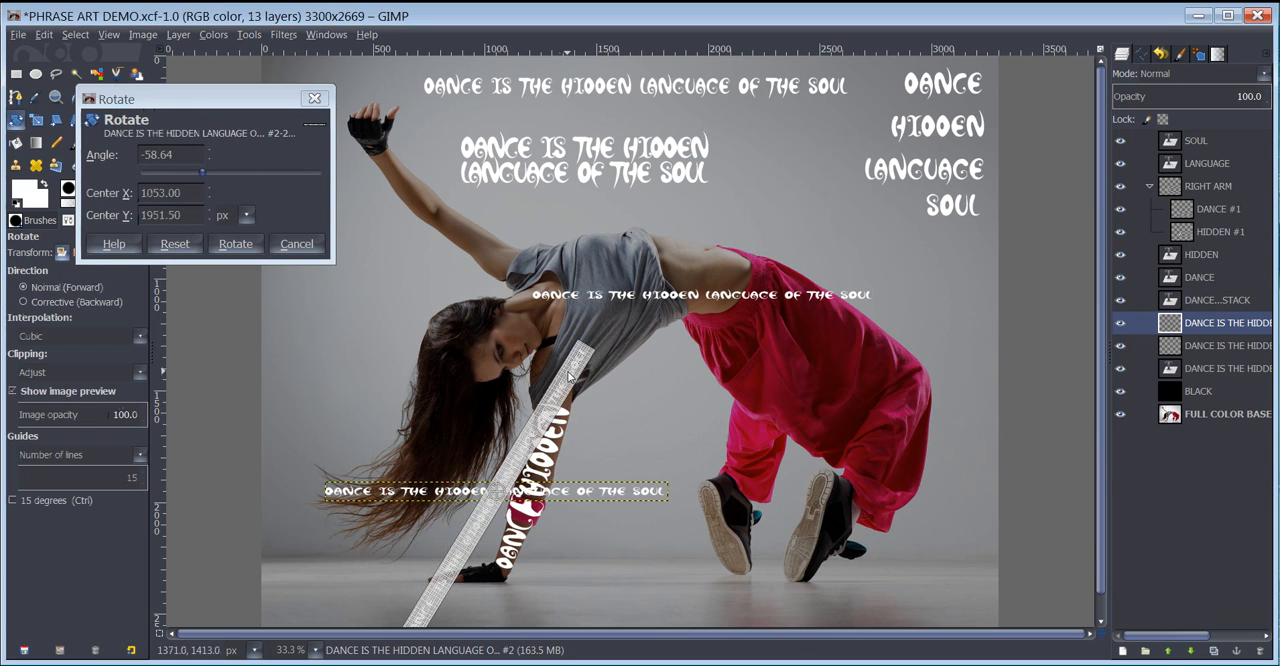
pyautogui.click(236, 244)
pyautogui.press('m')
pyautogui.moveTo(493, 496); pyautogui.dragTo(404, 410)
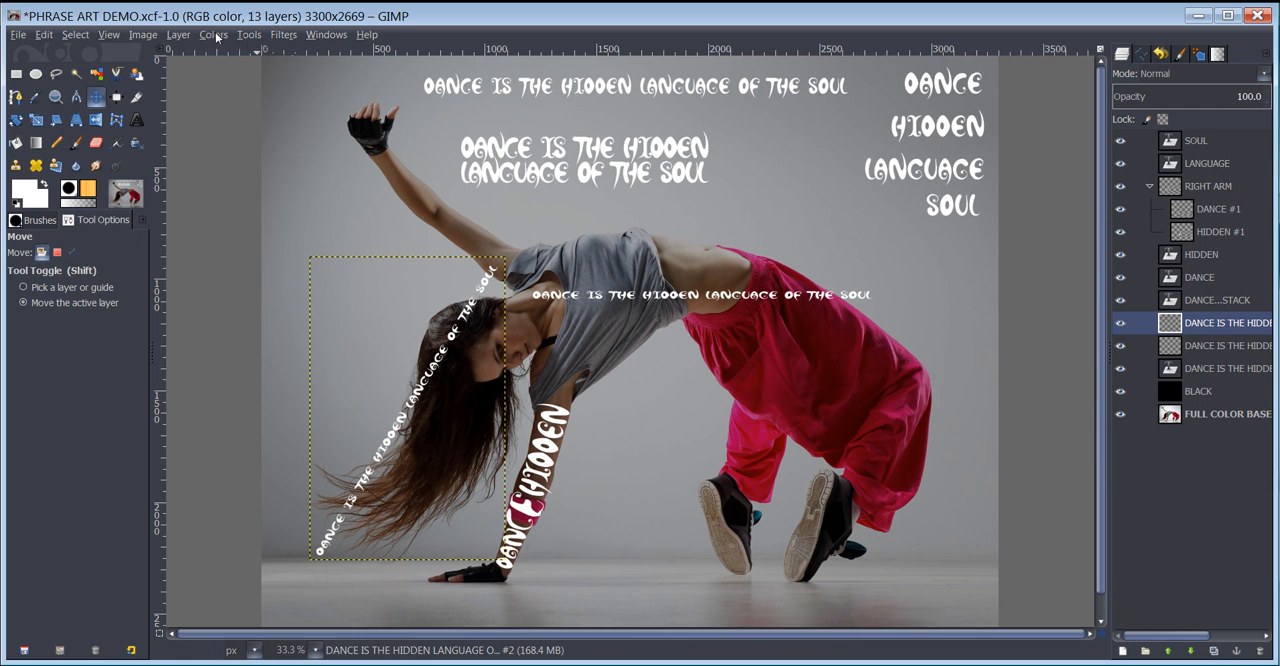
pyautogui.click(284, 36)
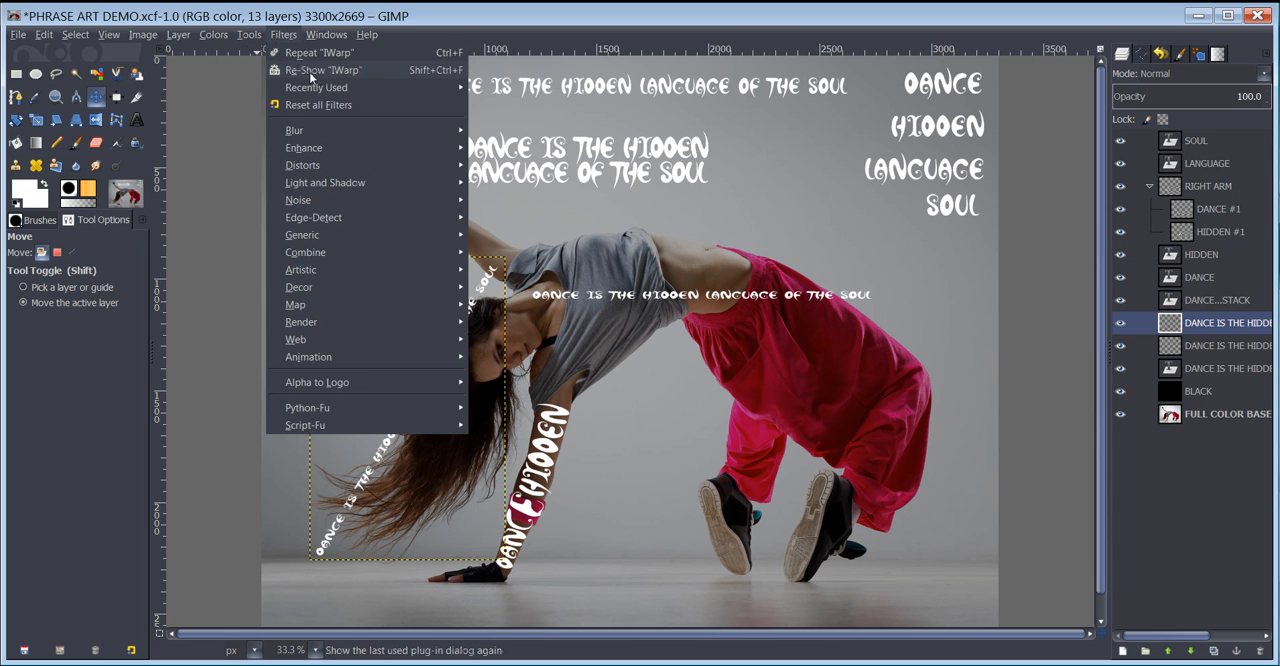
pyautogui.click(311, 76)
pyautogui.moveTo(420, 138); pyautogui.dragTo(942, 197)
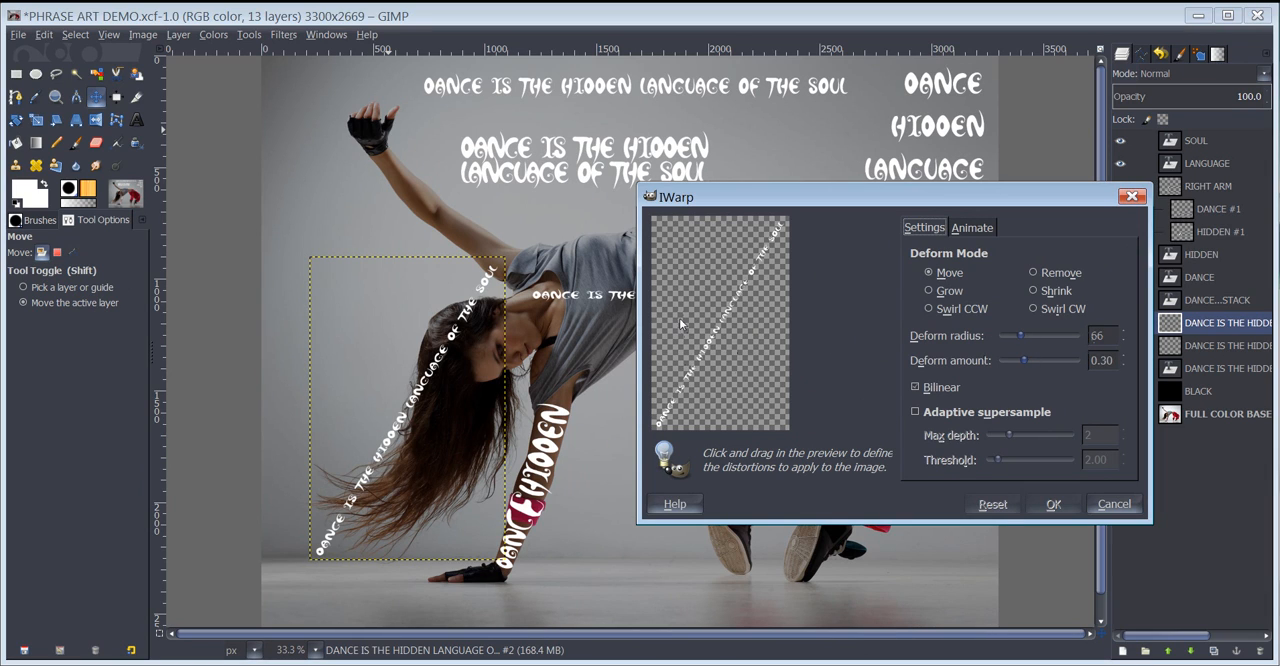
pyautogui.moveTo(681, 325); pyautogui.dragTo(692, 341)
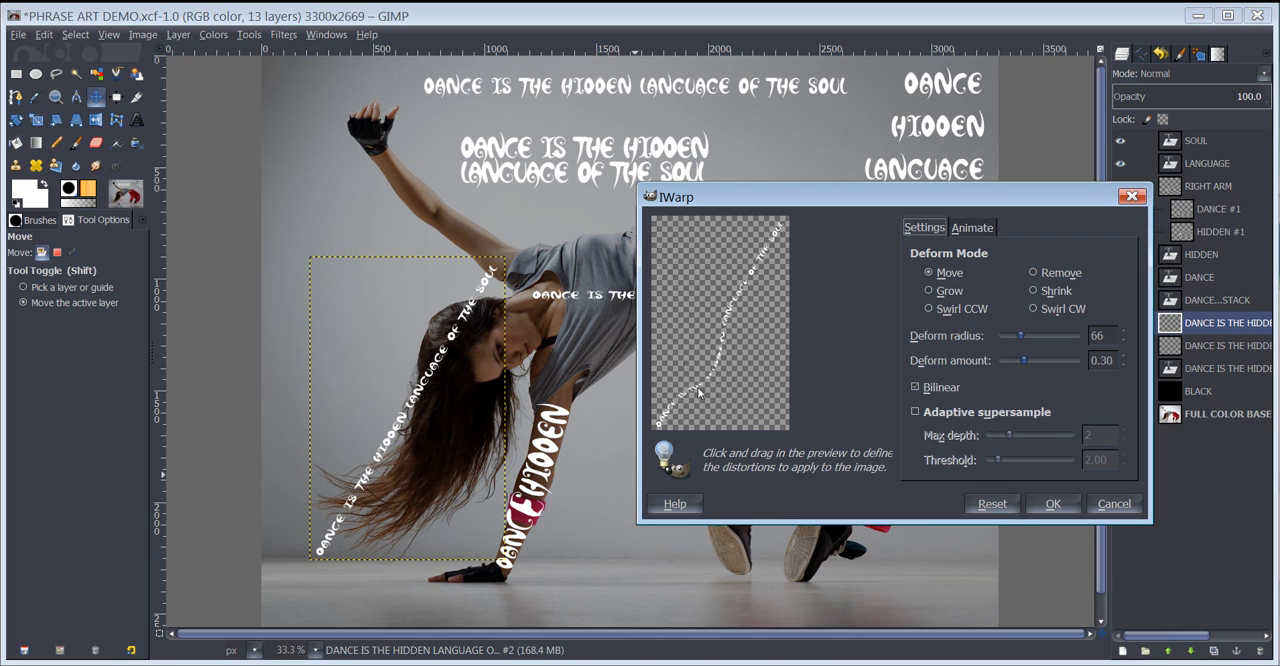
pyautogui.moveTo(698, 393)
pyautogui.mouseDown()
pyautogui.moveTo(683, 416)
pyautogui.moveTo(662, 414)
pyautogui.moveTo(678, 398)
pyautogui.mouseUp()
pyautogui.click(1107, 502)
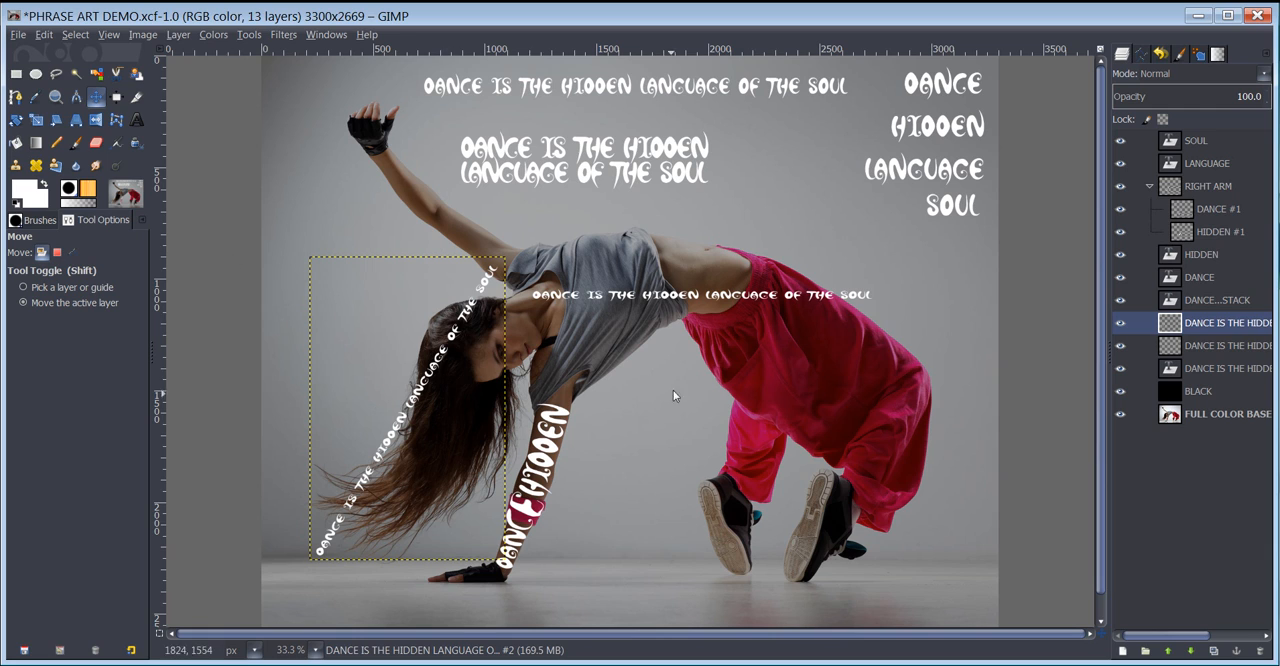
# - Expand the rotated phrase layer's boundary to the full image size
pyautogui.click(176, 36)
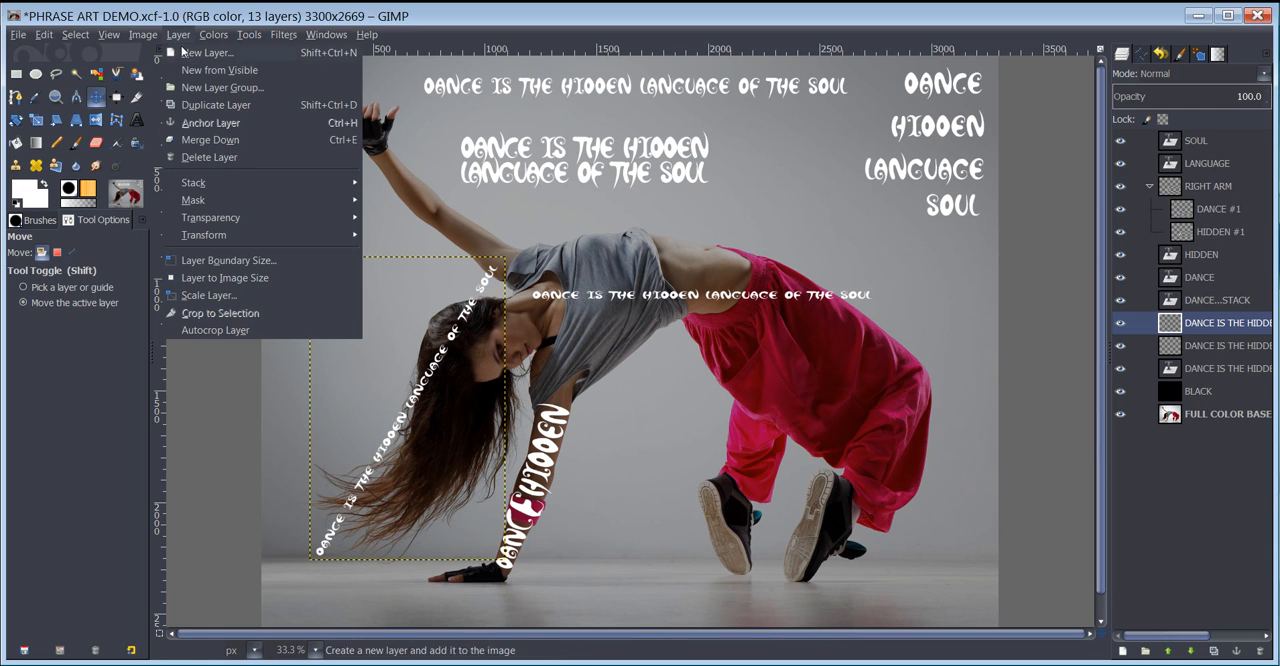
pyautogui.click(222, 279)
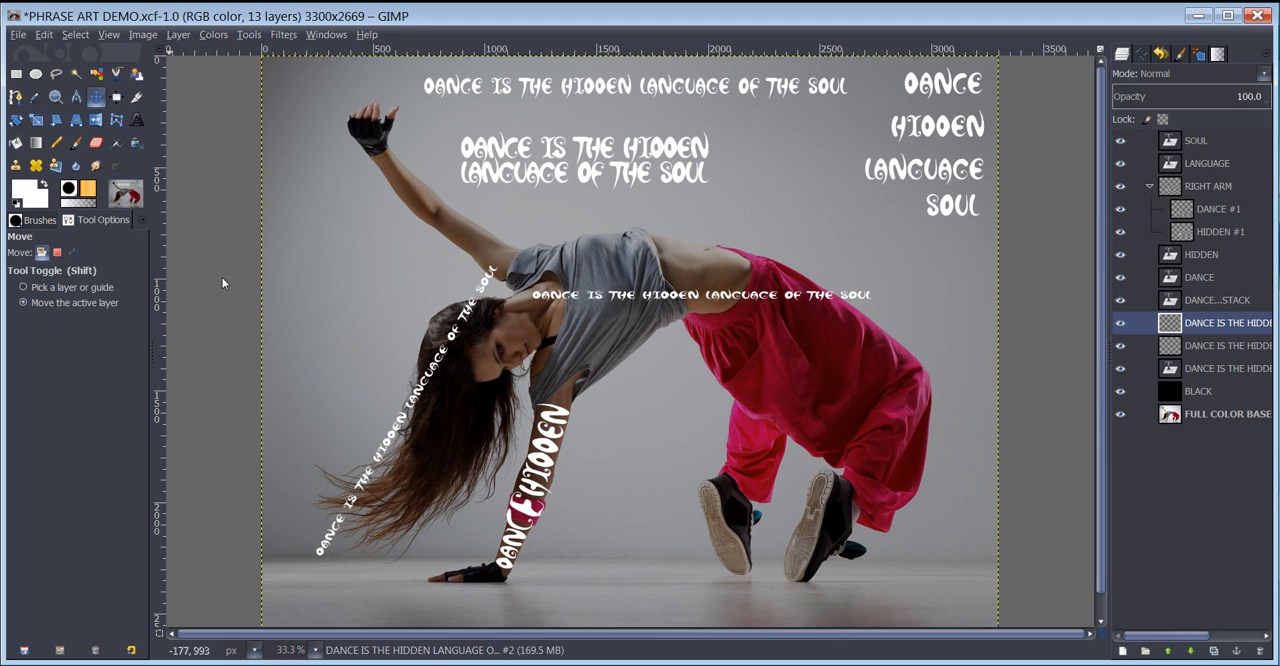
# - Select about 1218 × 1668 px around the diagonal hair phrase and bend it along the hair with IWarp's Move mode, reducing deform radius to 31
pyautogui.click(17, 75)
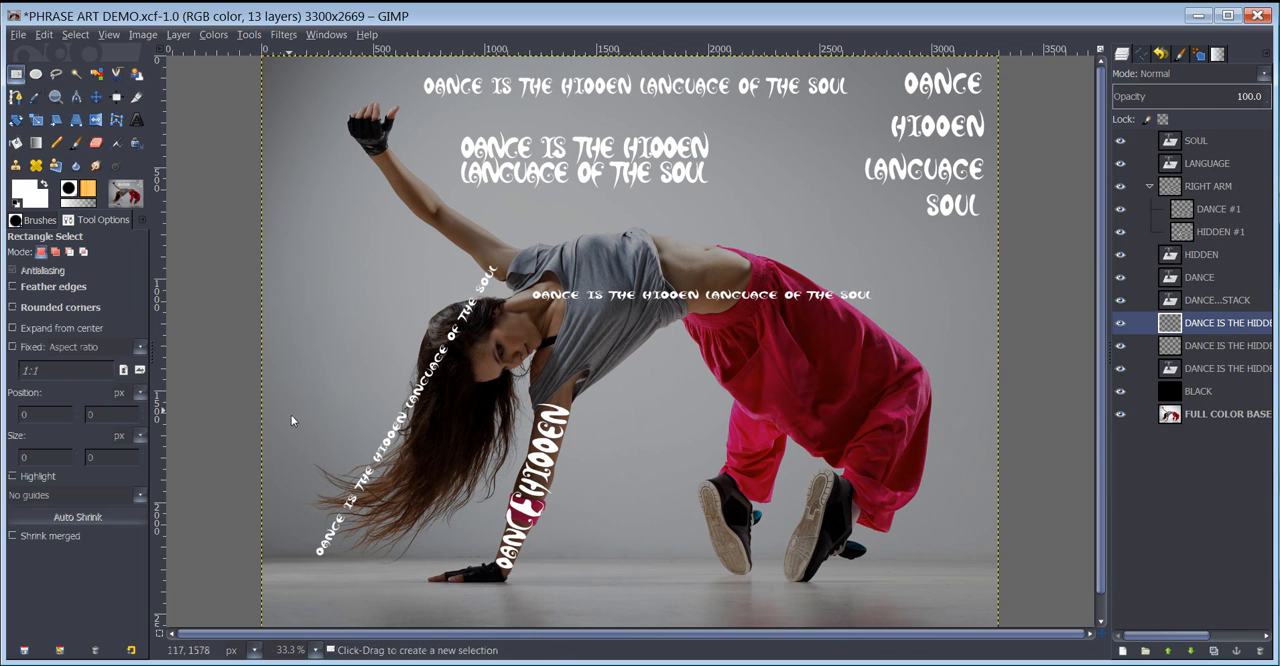
pyautogui.moveTo(272, 601); pyautogui.dragTo(545, 234)
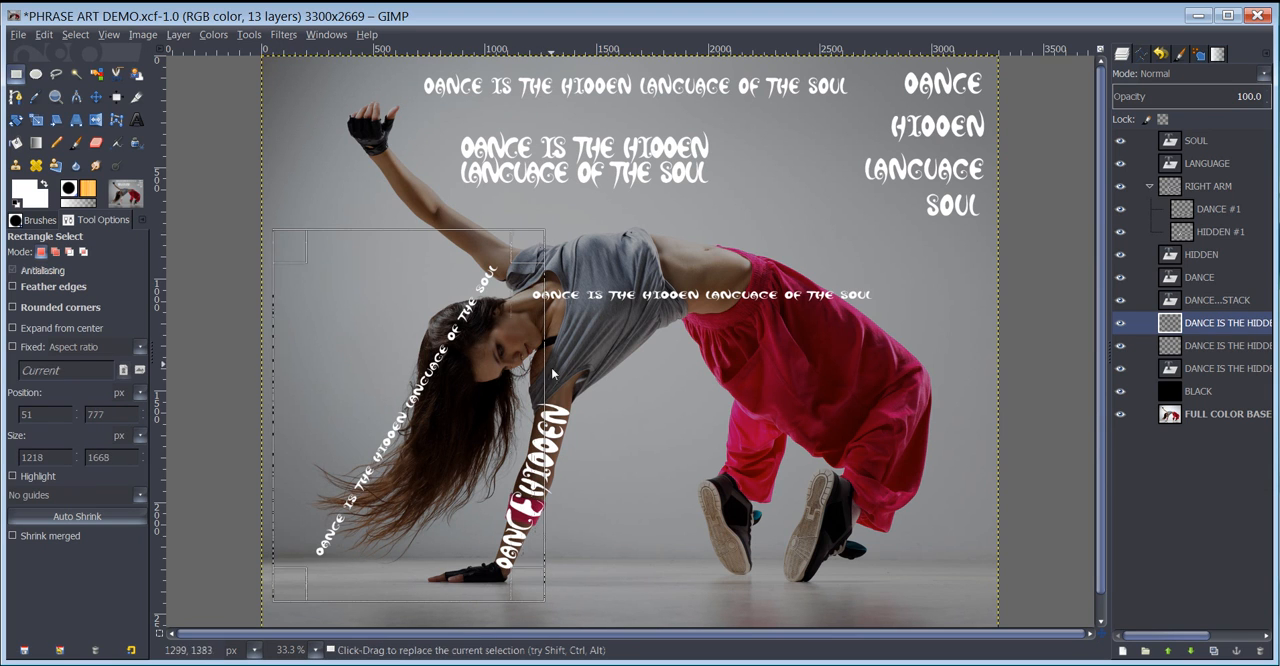
pyautogui.click(283, 34)
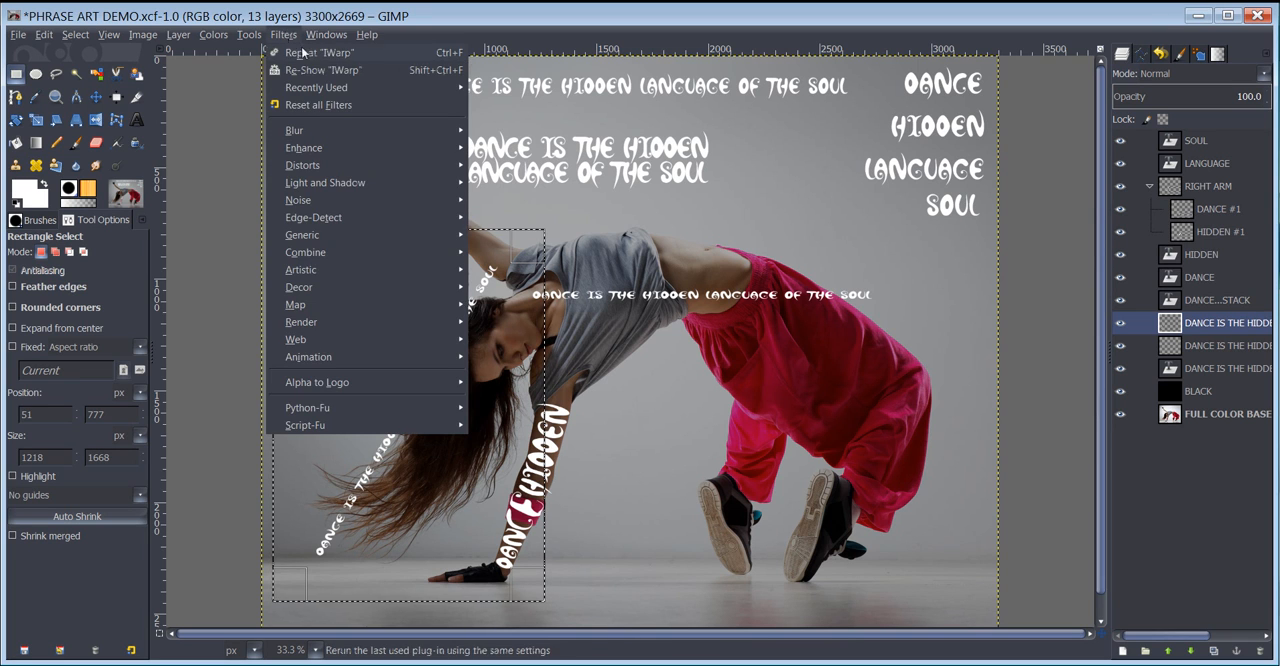
pyautogui.click(312, 70)
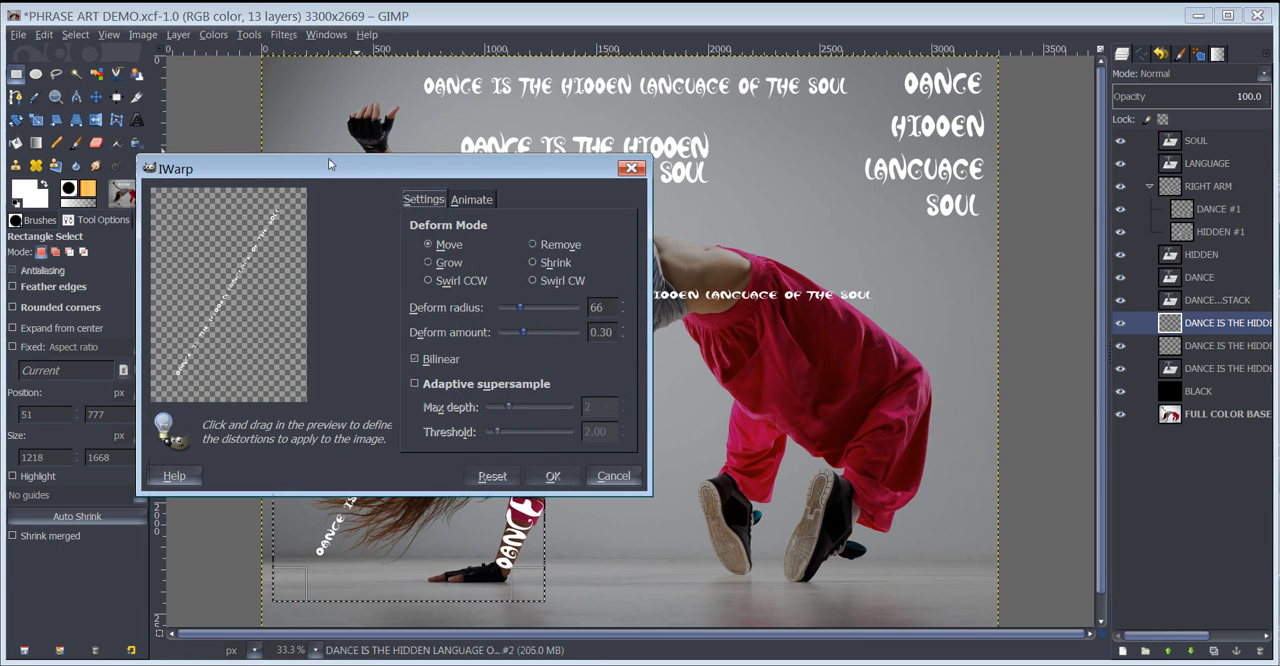
pyautogui.moveTo(329, 162); pyautogui.dragTo(813, 274)
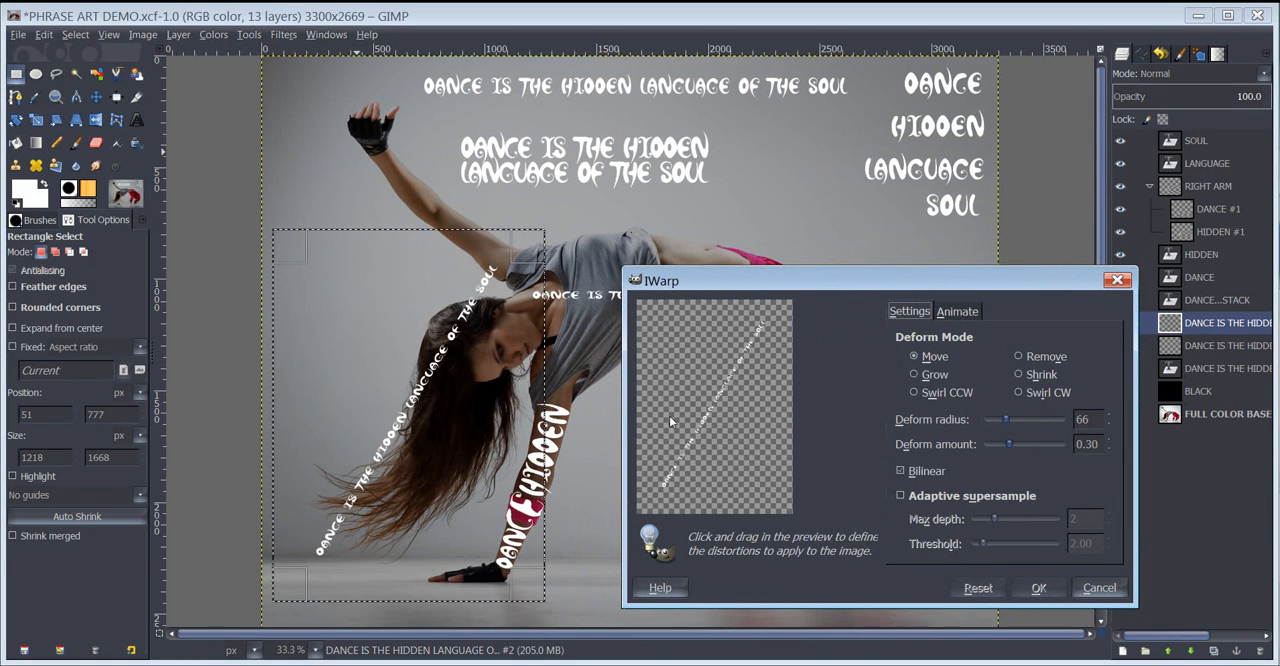
pyautogui.moveTo(684, 401); pyautogui.dragTo(703, 433)
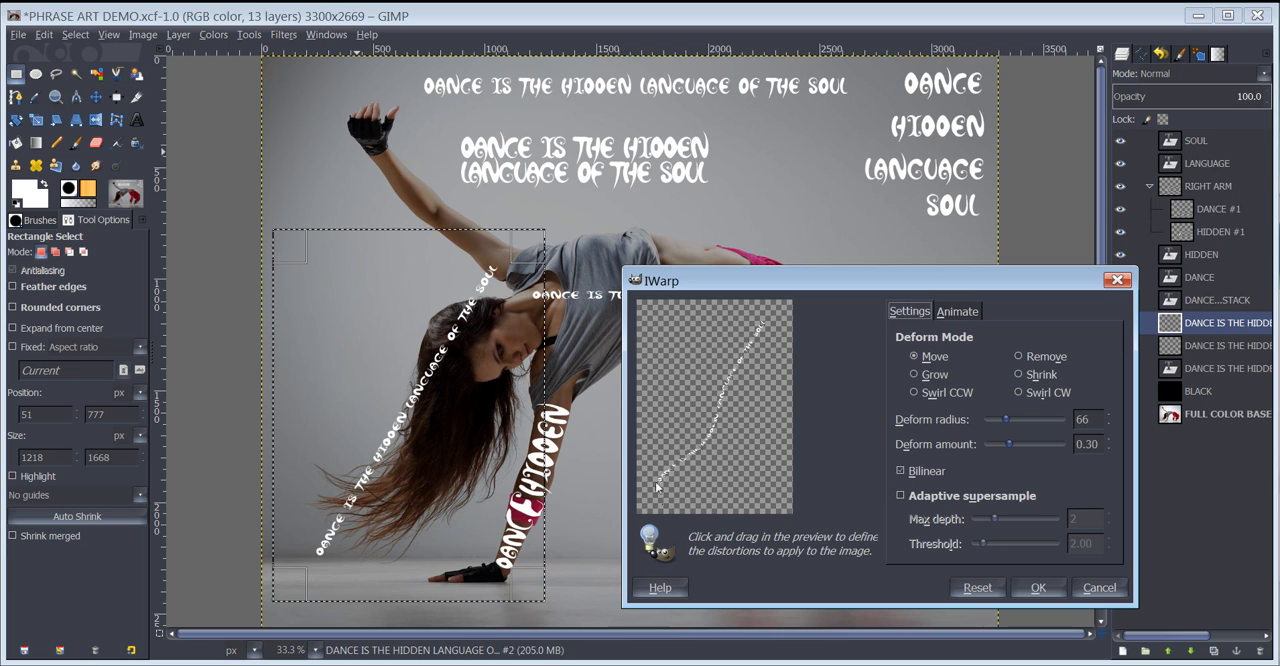
pyautogui.moveTo(651, 491)
pyautogui.mouseDown()
pyautogui.moveTo(641, 465)
pyautogui.moveTo(652, 466)
pyautogui.mouseUp()
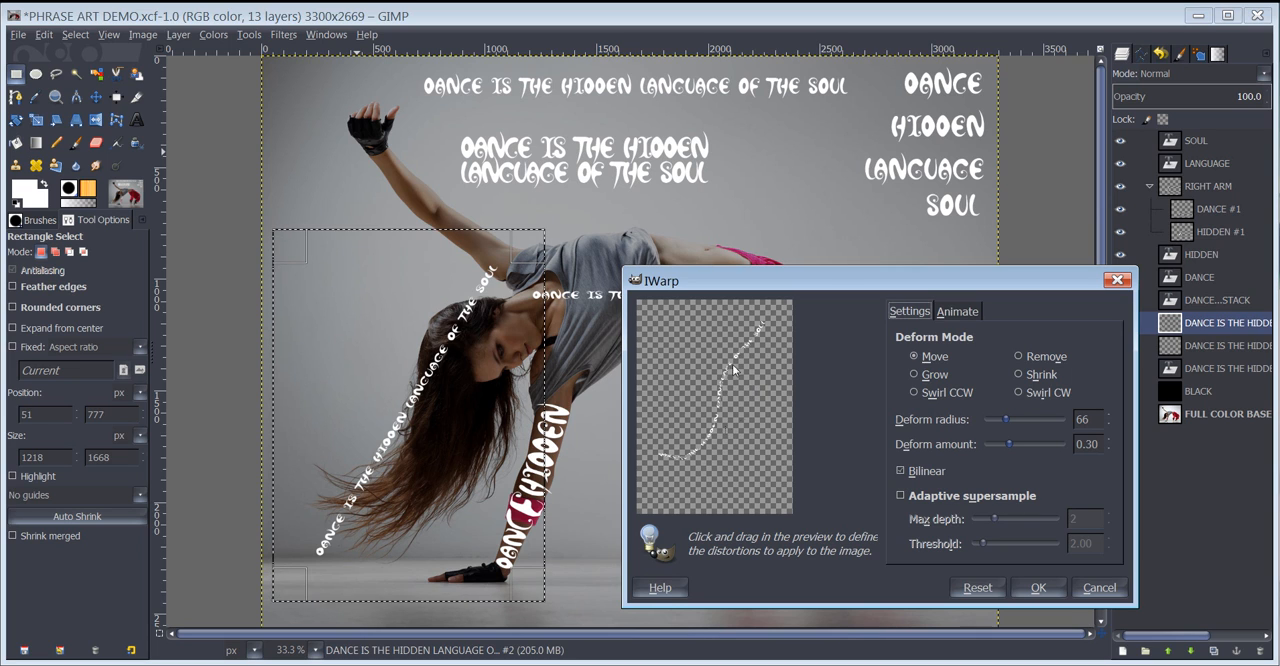
pyautogui.moveTo(764, 374); pyautogui.dragTo(747, 350)
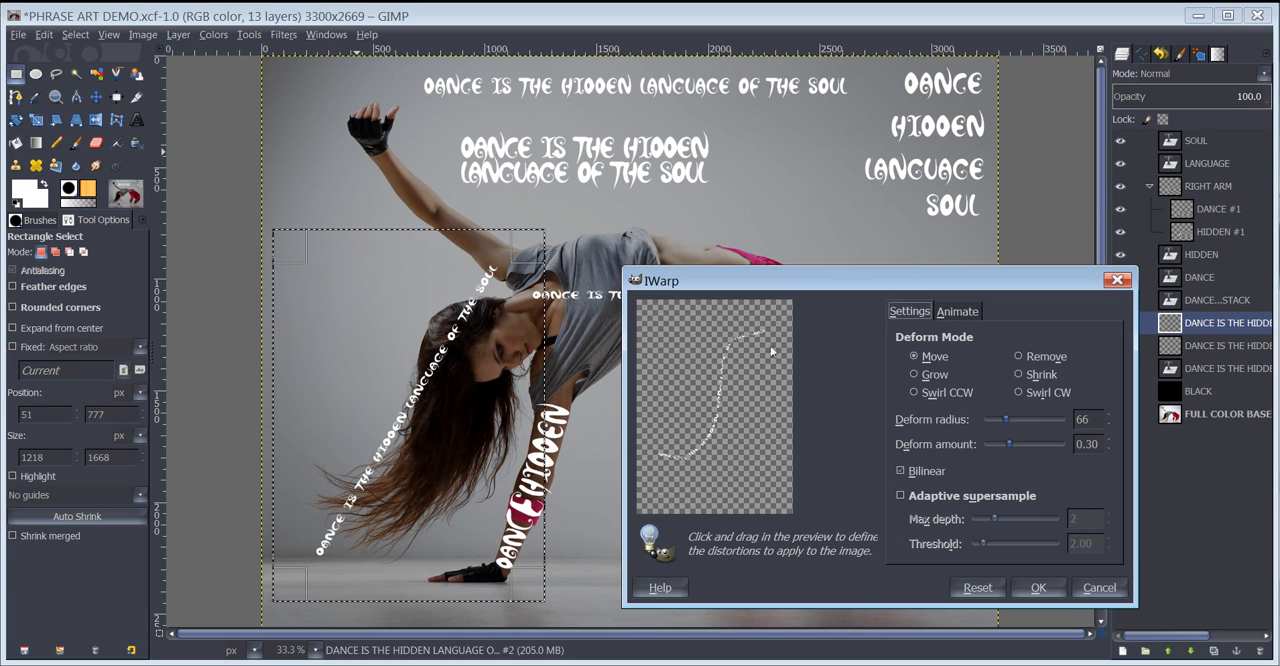
pyautogui.moveTo(1001, 422); pyautogui.dragTo(1003, 423)
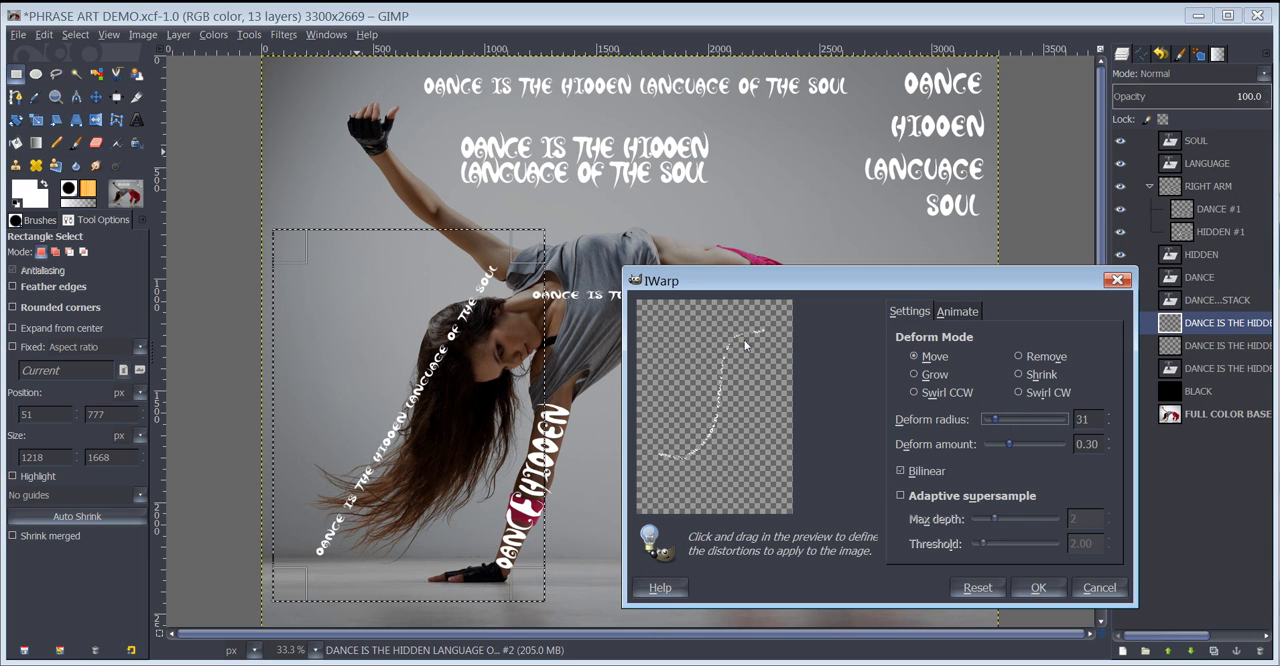
pyautogui.click(1038, 588)
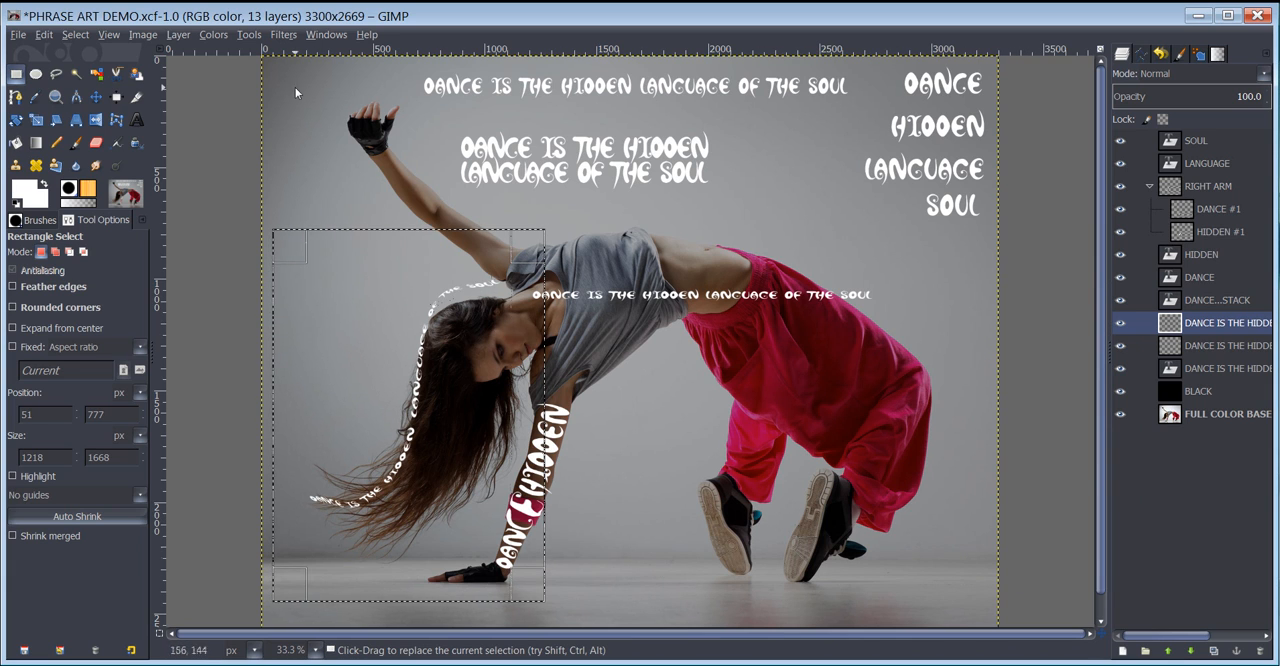
# - Refine both ends of the curved phrase with IWarp in Move mode at deform radius 31, fitting them to the head and hair tips
pyautogui.click(284, 36)
pyautogui.click(323, 70)
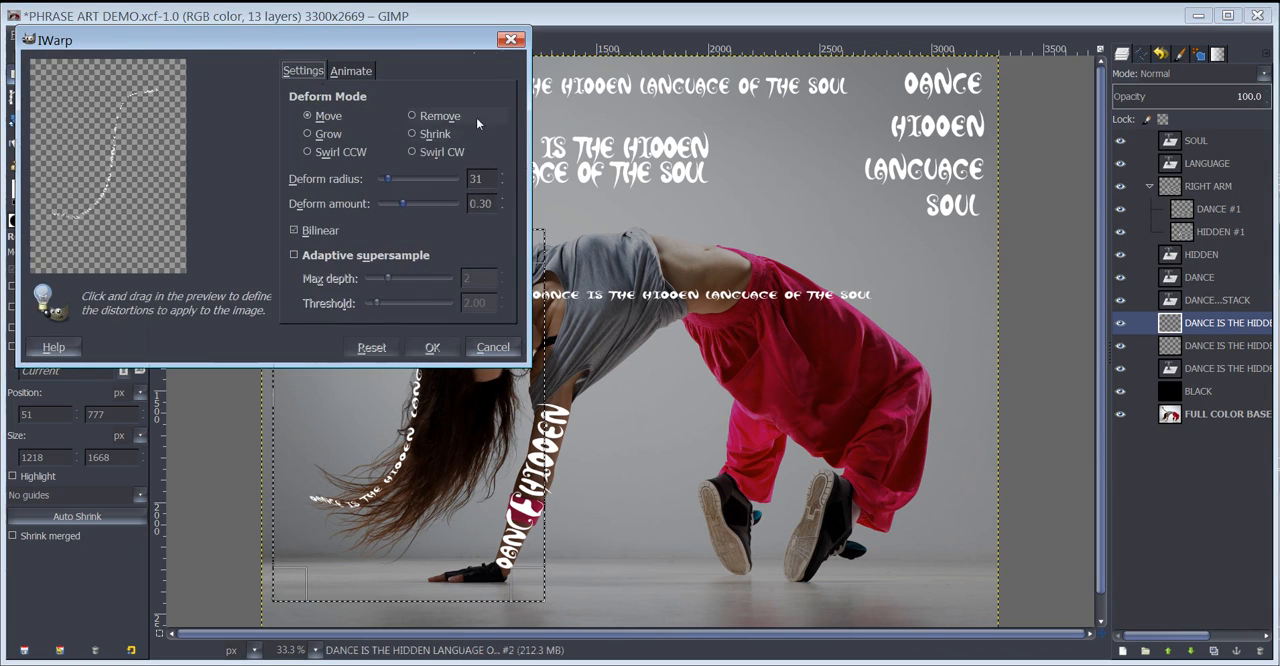
pyautogui.moveTo(283, 42); pyautogui.dragTo(903, 208)
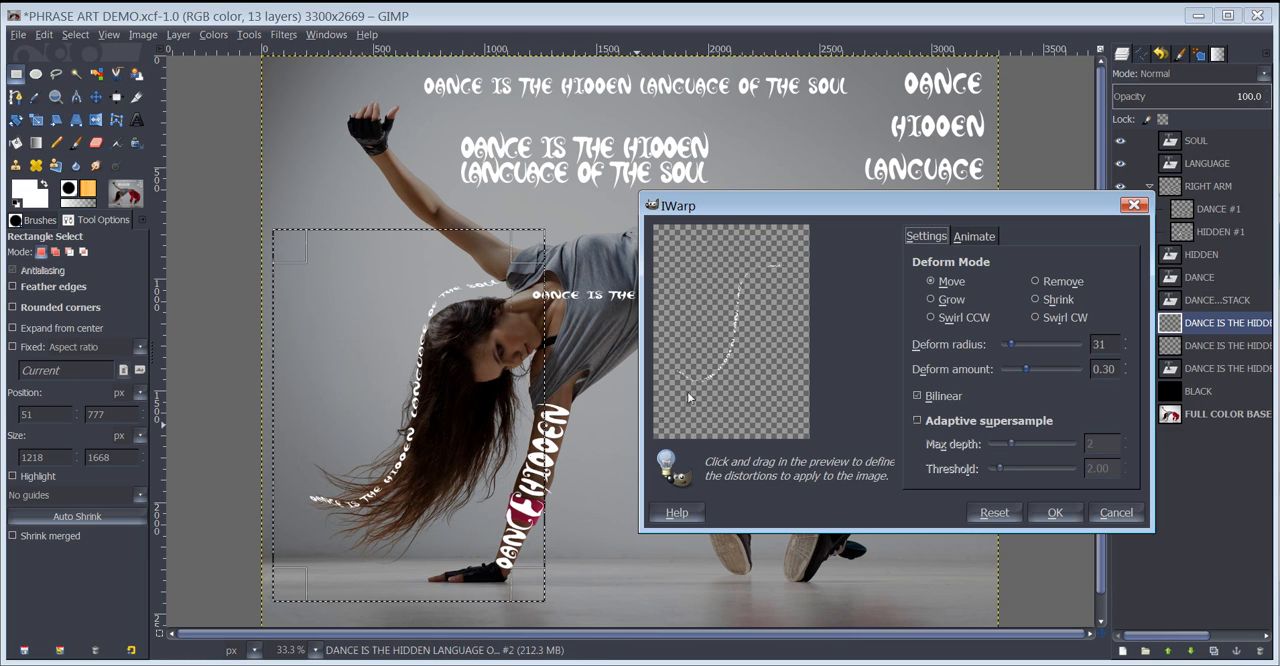
pyautogui.click(1056, 512)
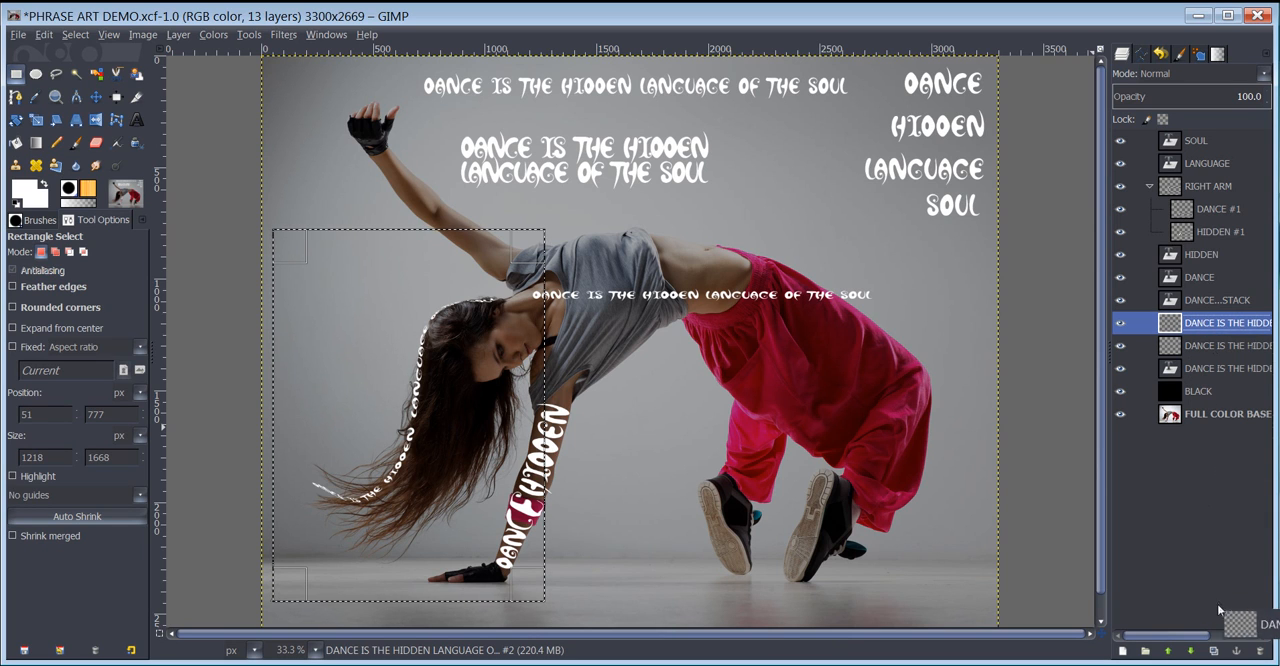
# - Duplicate the curved hair phrase layer and offset the copy slightly inward, just inside the original line of text
pyautogui.click(1214, 651)
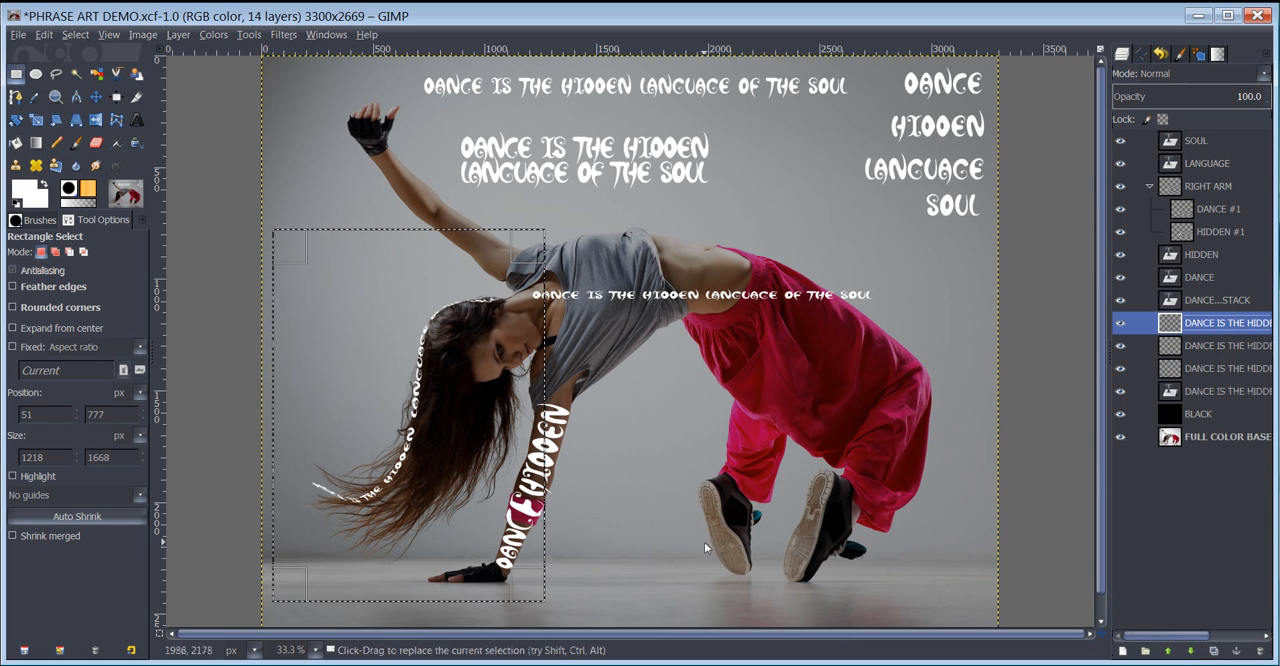
pyautogui.press('m')
pyautogui.moveTo(440, 346); pyautogui.dragTo(446, 352)
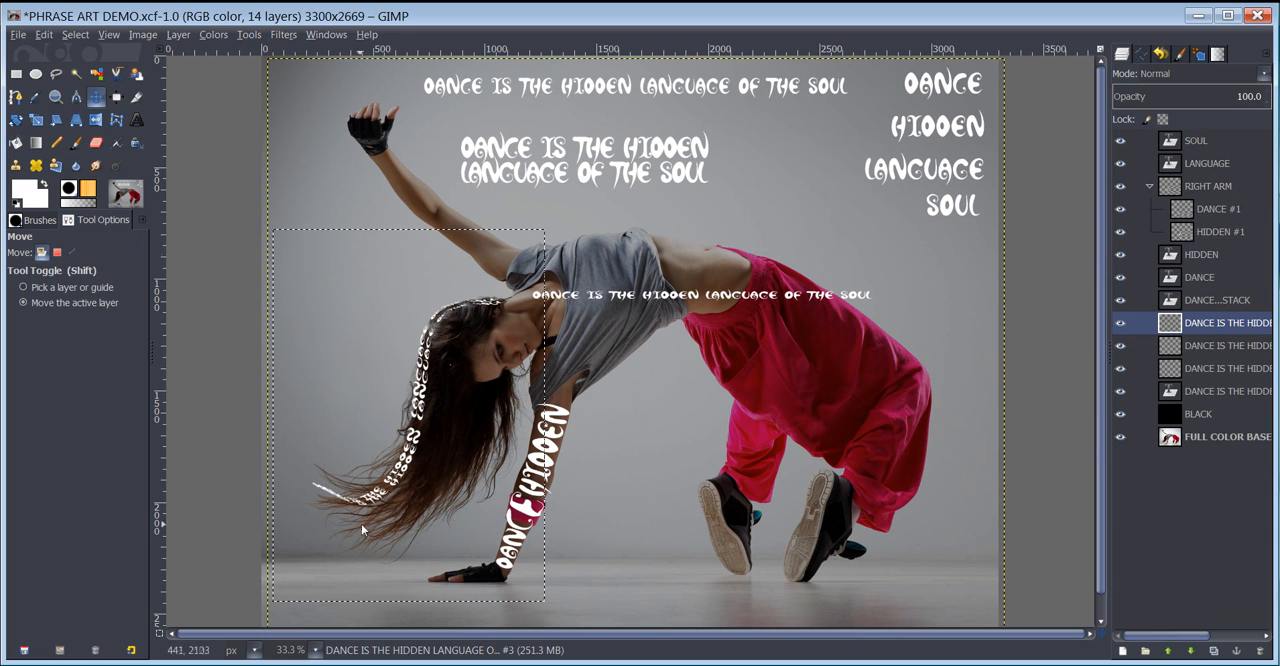
# - Reshape the inner hair phrase copy with IWarp in Move mode so it follows the strands and its lower end separates from the first line
pyautogui.click(283, 34)
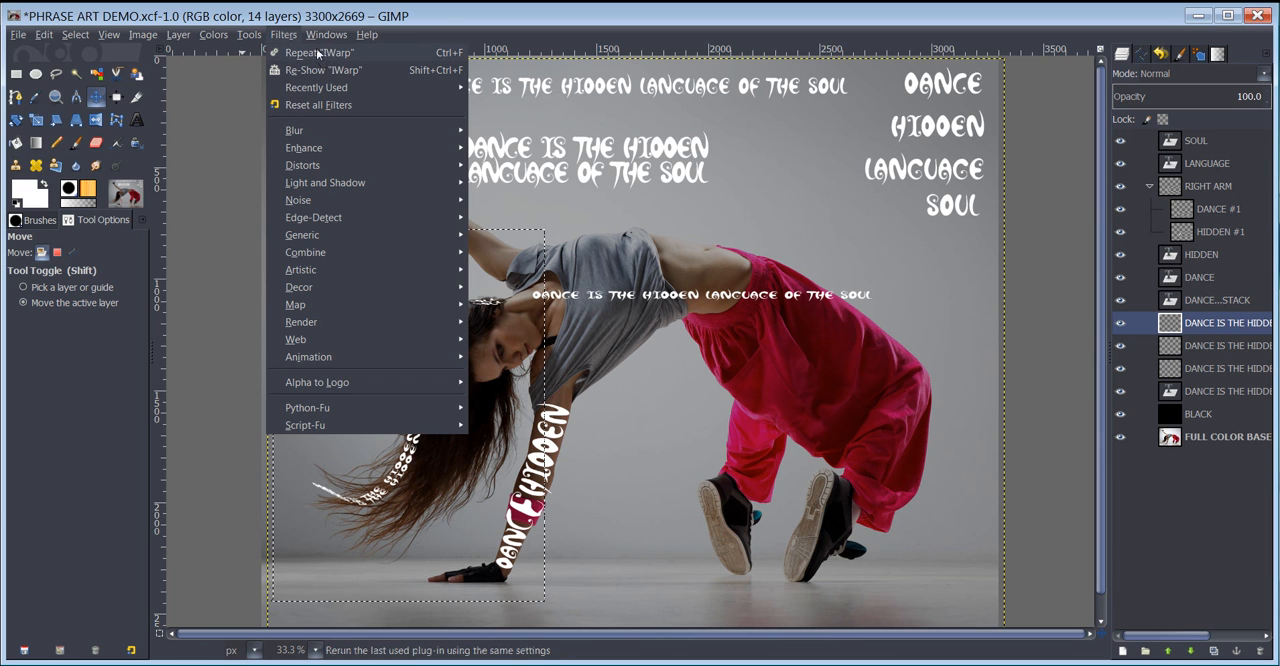
pyautogui.click(315, 70)
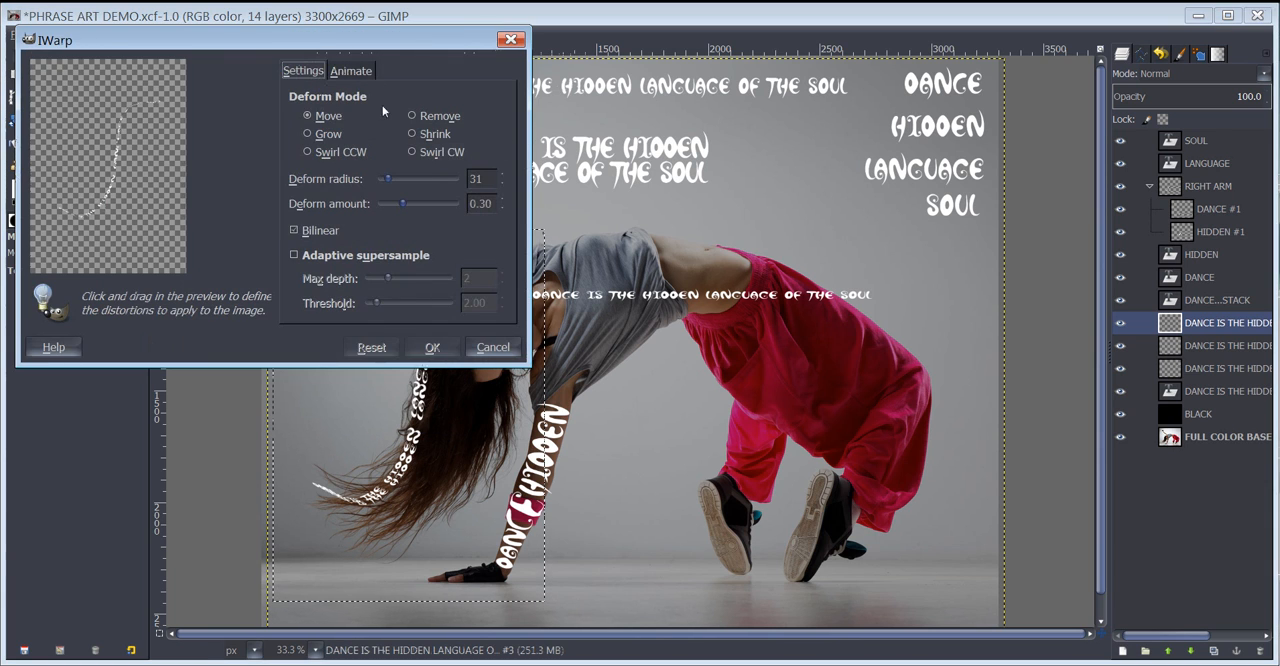
pyautogui.moveTo(373, 37); pyautogui.dragTo(898, 180)
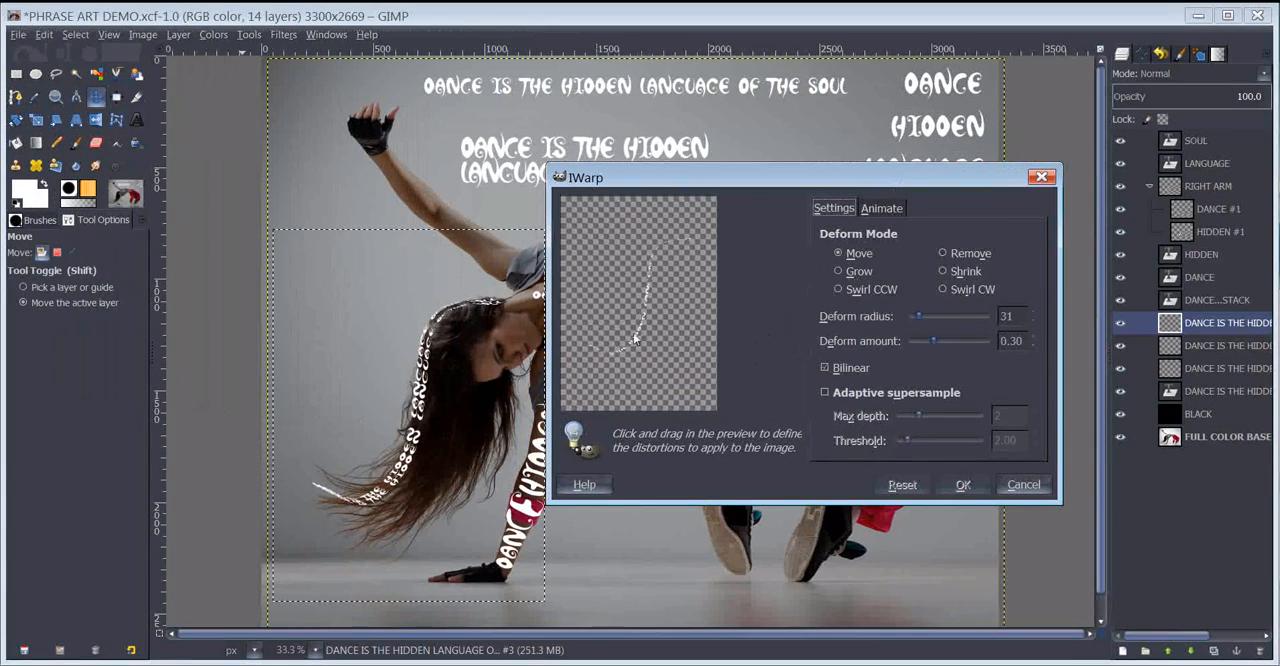
pyautogui.moveTo(595, 346); pyautogui.dragTo(589, 356)
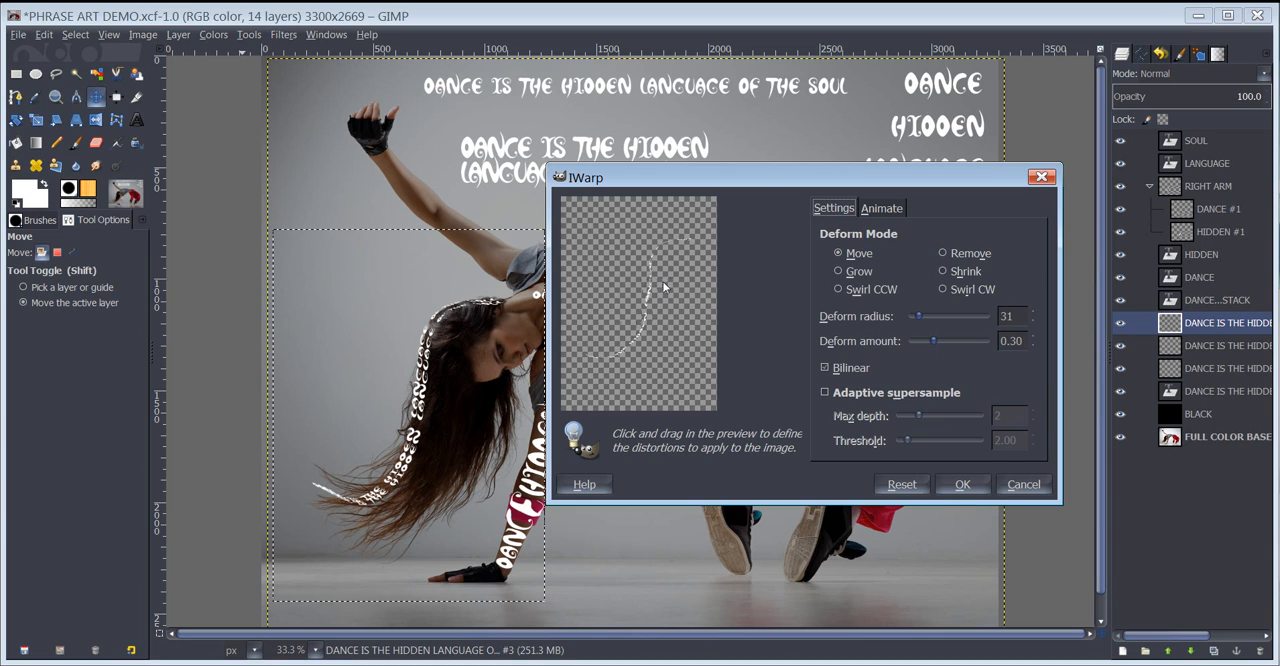
pyautogui.click(959, 484)
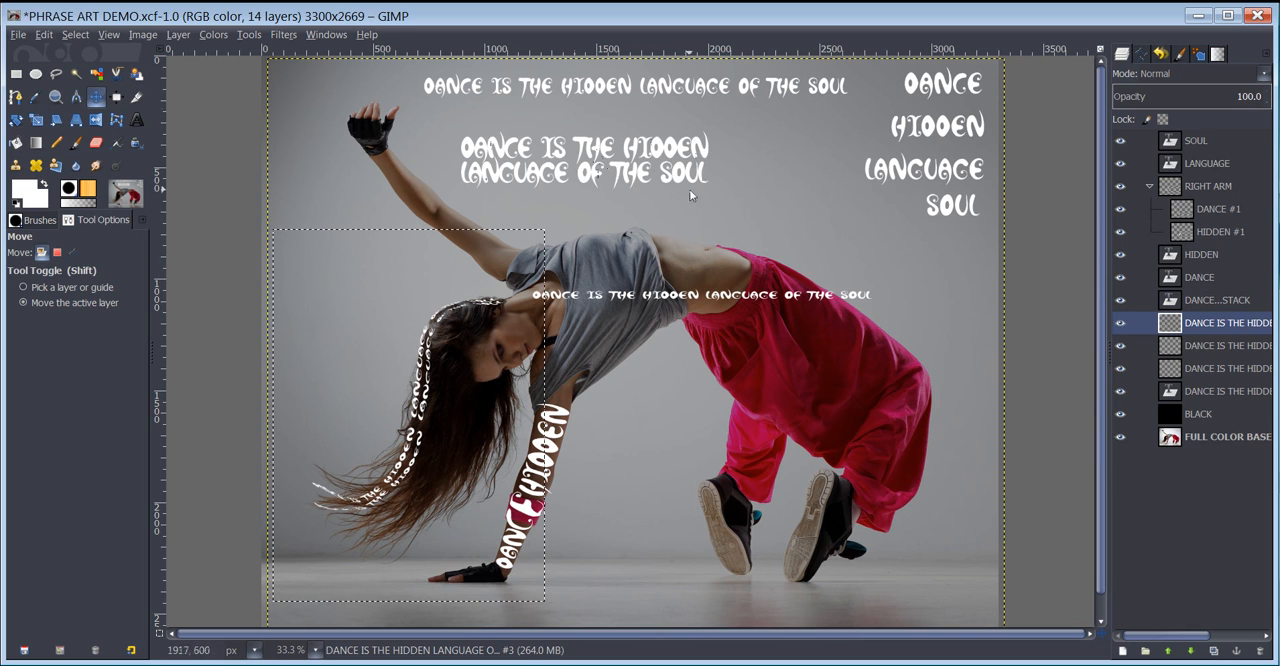
# - Move the scaled phrase layer lying across the torso to beneath the FULL COLOR BASE layer in the stack
pyautogui.click(1177, 369)
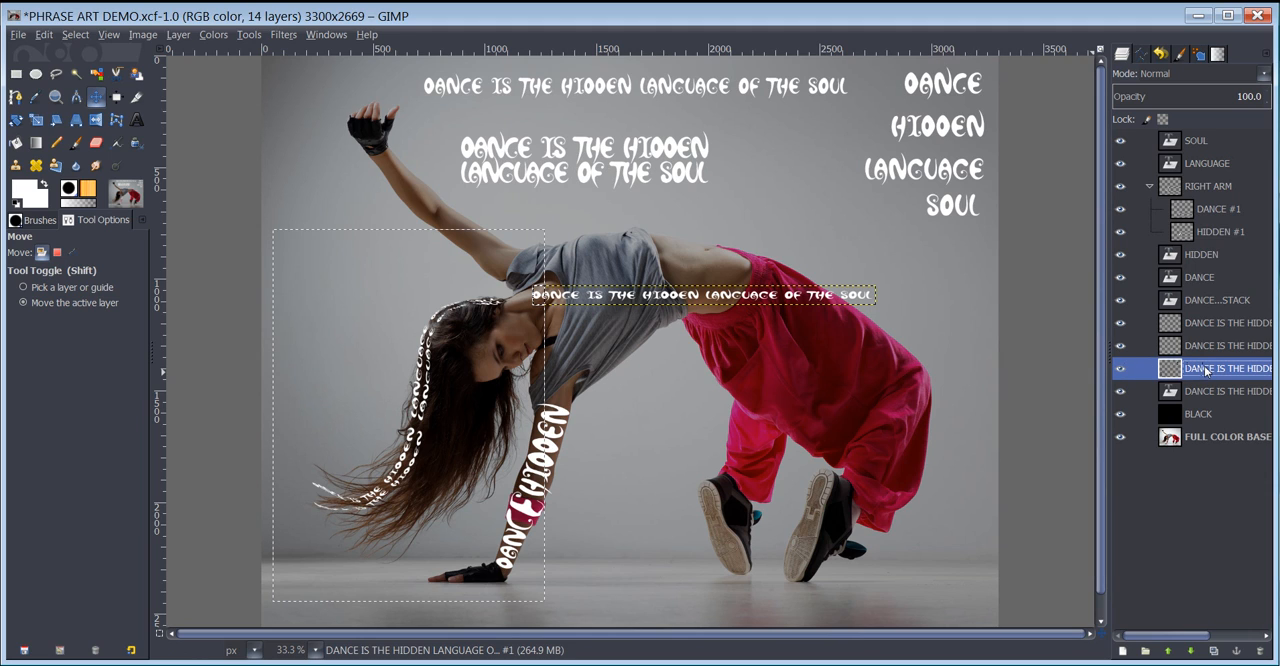
pyautogui.moveTo(1206, 370); pyautogui.dragTo(1208, 455)
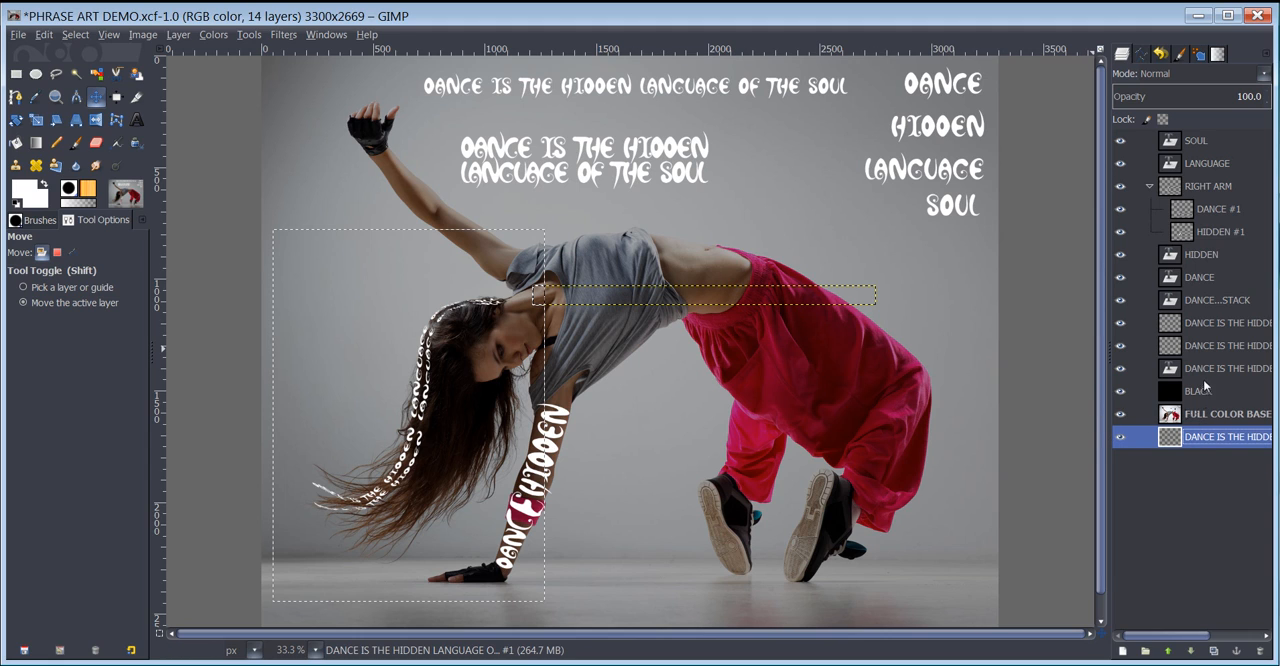
# - Duplicate the two-line DANCE...STACK layer and place the copy over the dancer's pink pants
pyautogui.click(1210, 302)
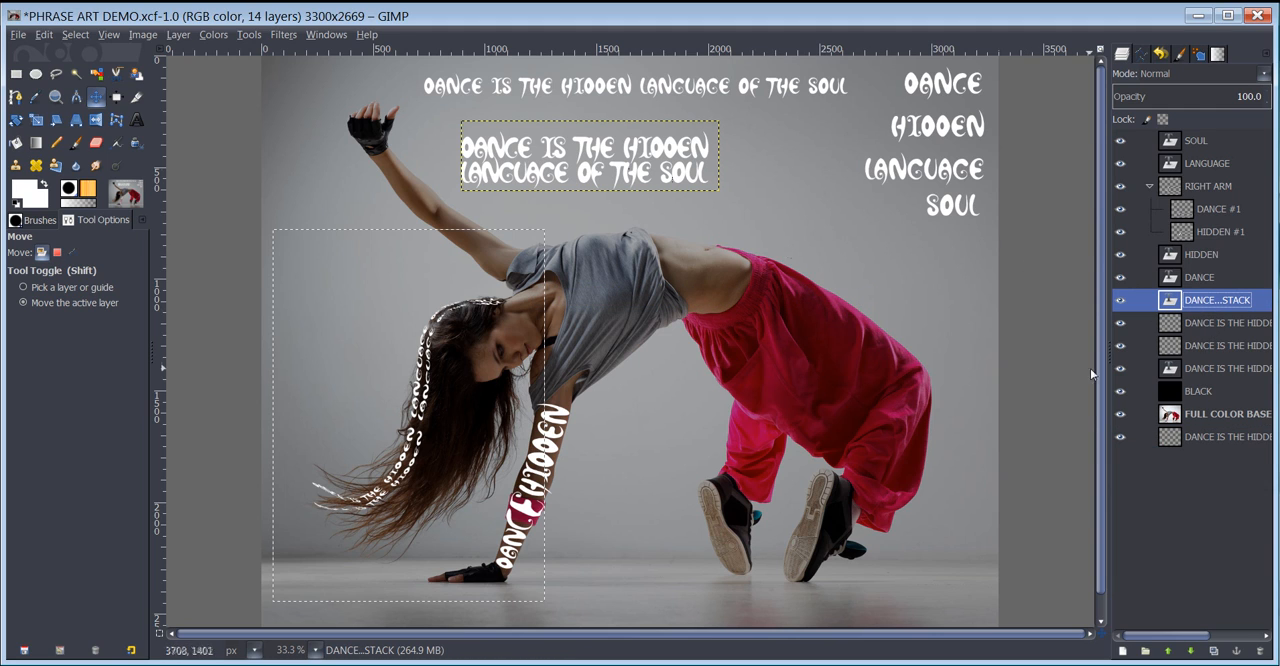
pyautogui.click(1213, 650)
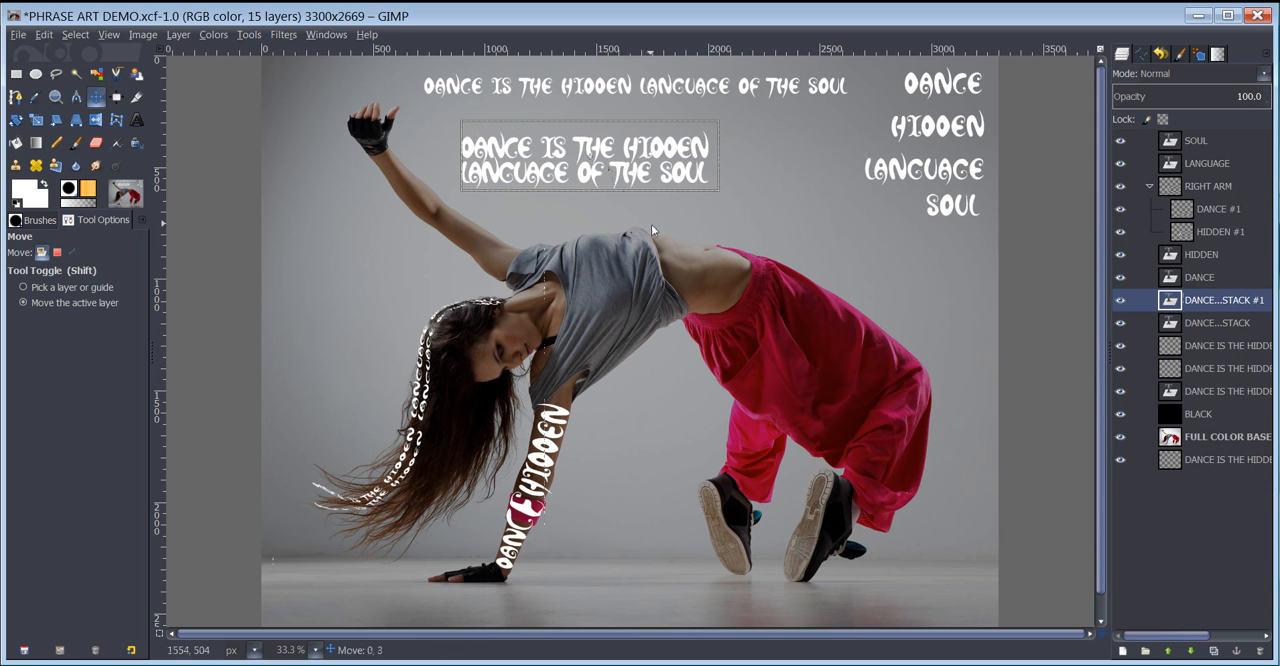
pyautogui.moveTo(609, 174); pyautogui.dragTo(828, 395)
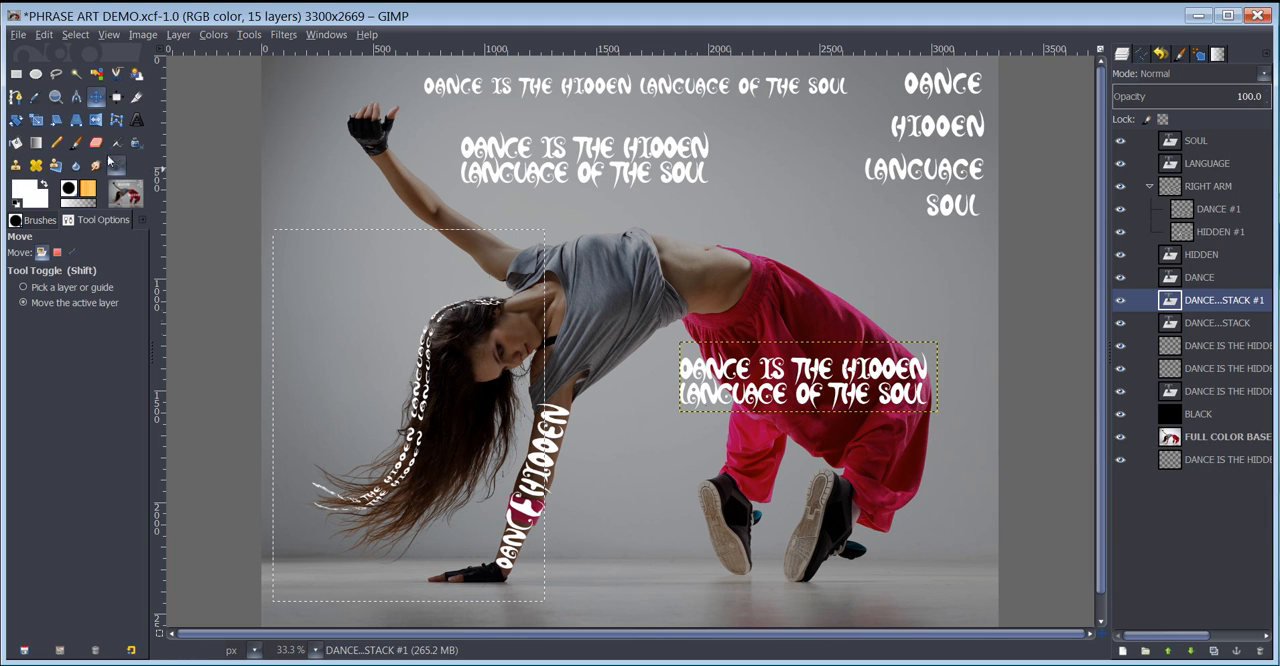
pyautogui.click(37, 120)
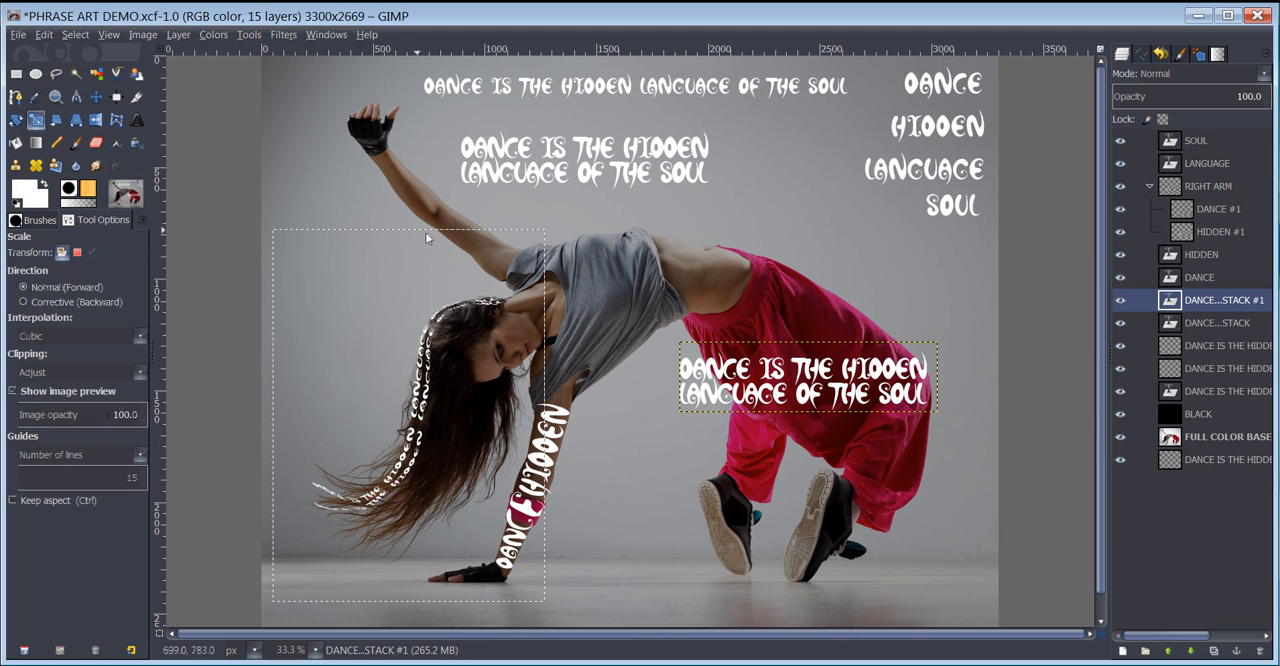
pyautogui.moveTo(764, 374); pyautogui.dragTo(672, 354)
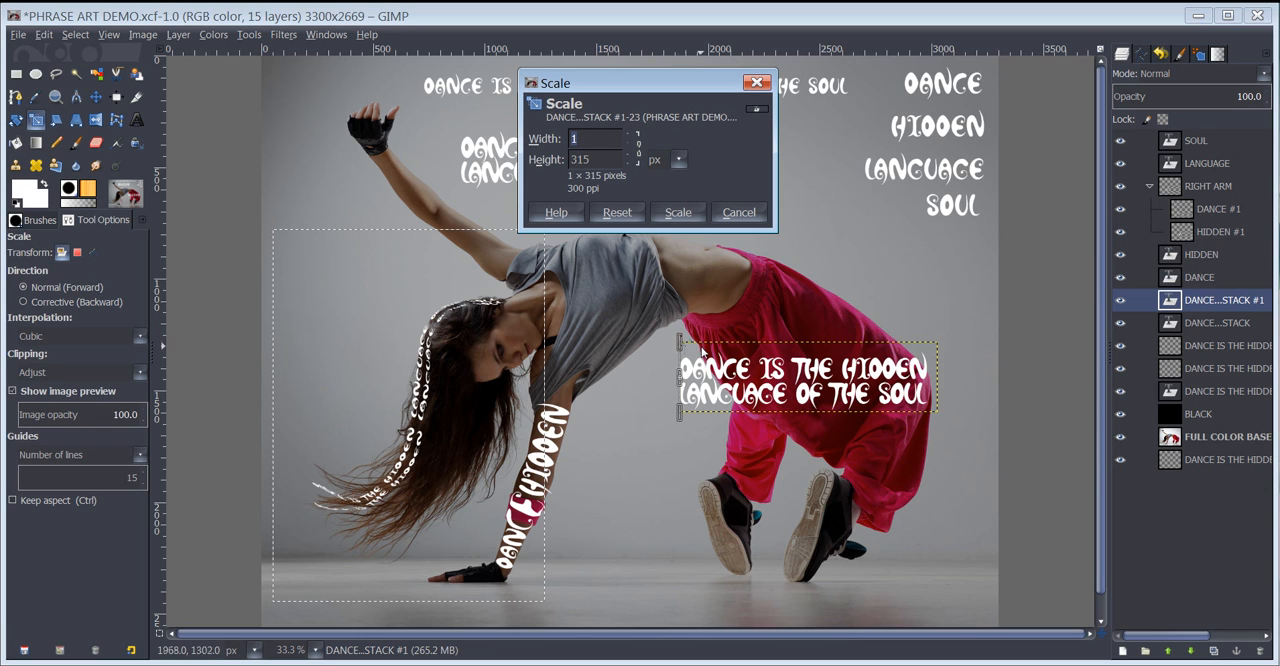
pyautogui.click(740, 213)
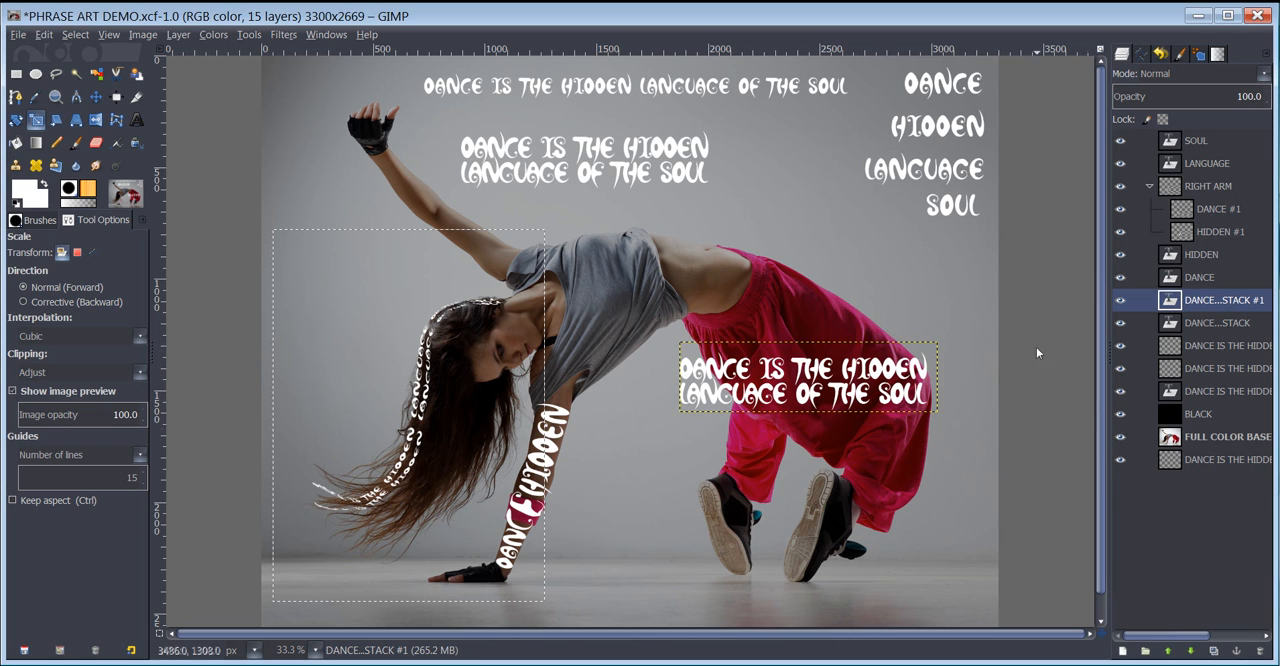
pyautogui.click(980, 352)
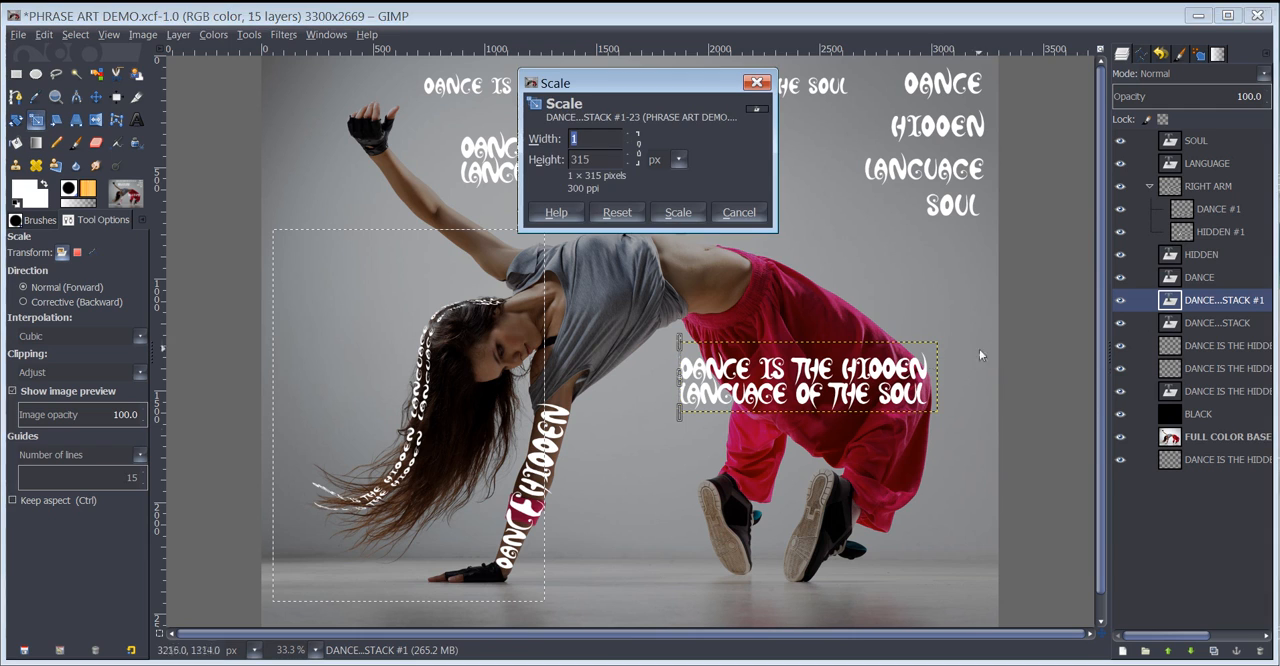
pyautogui.click(698, 213)
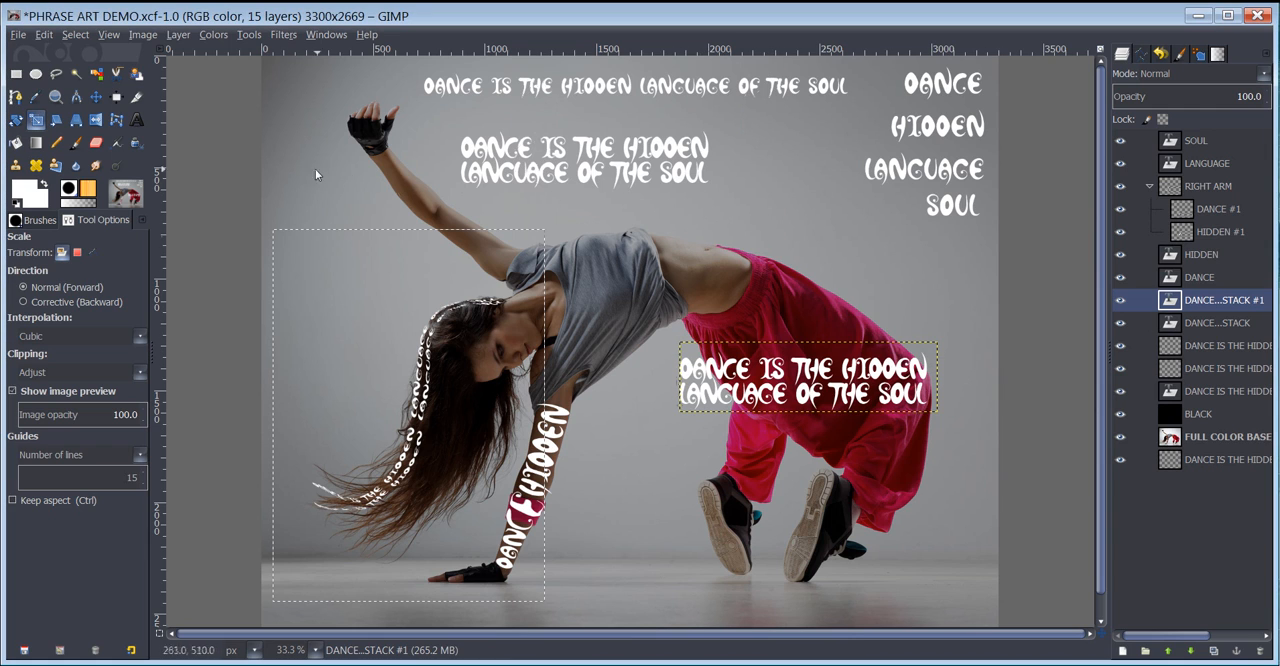
# - Select an area about 1185 × 369 px around the two-line phrase on the pants and scale the selected text to 774 × 168 px
pyautogui.click(17, 75)
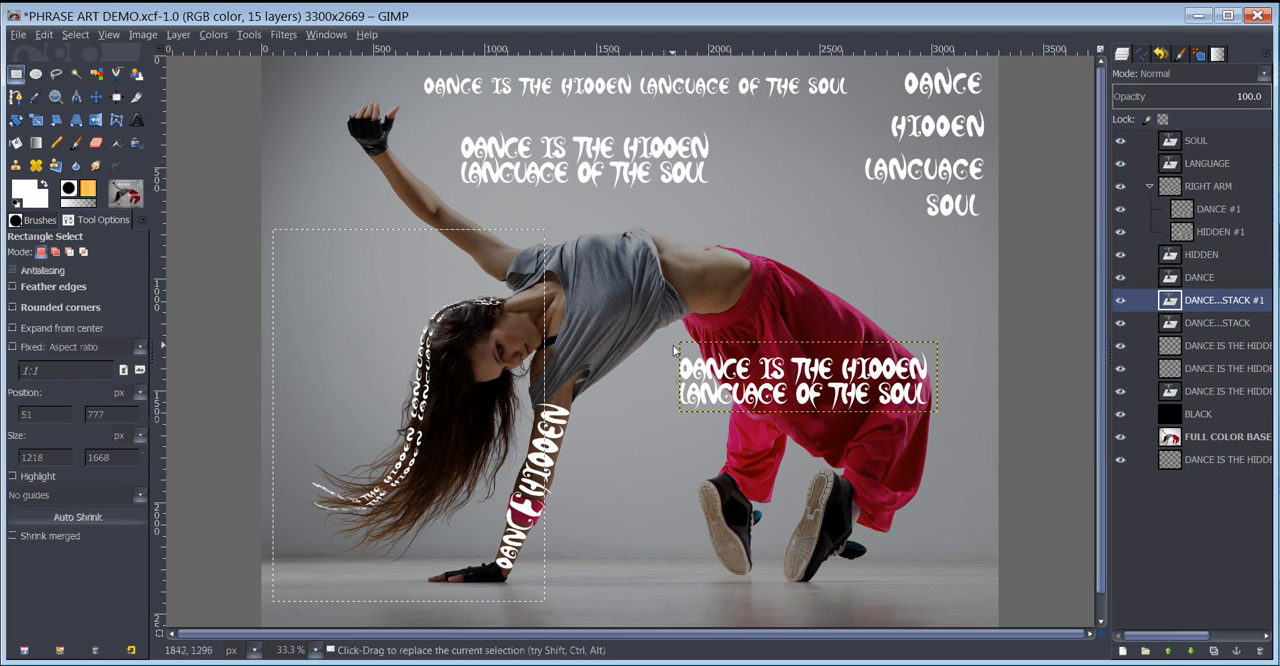
pyautogui.moveTo(680, 343); pyautogui.dragTo(941, 421)
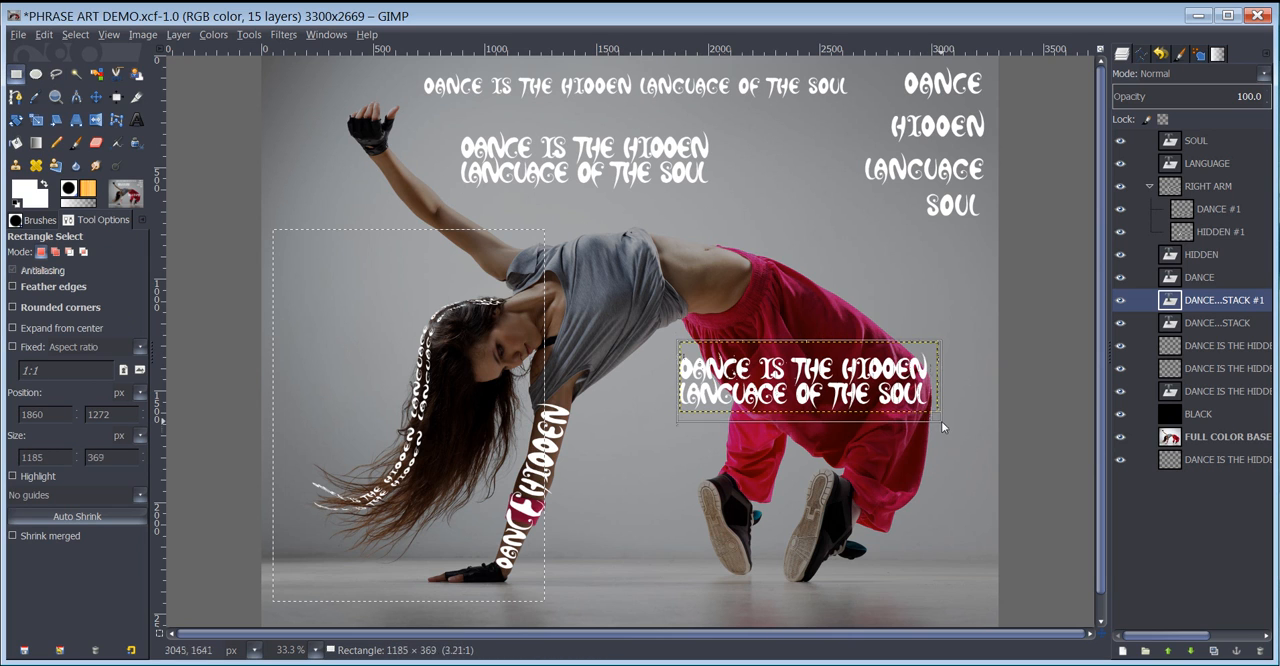
pyautogui.hotkey('shift', 't')
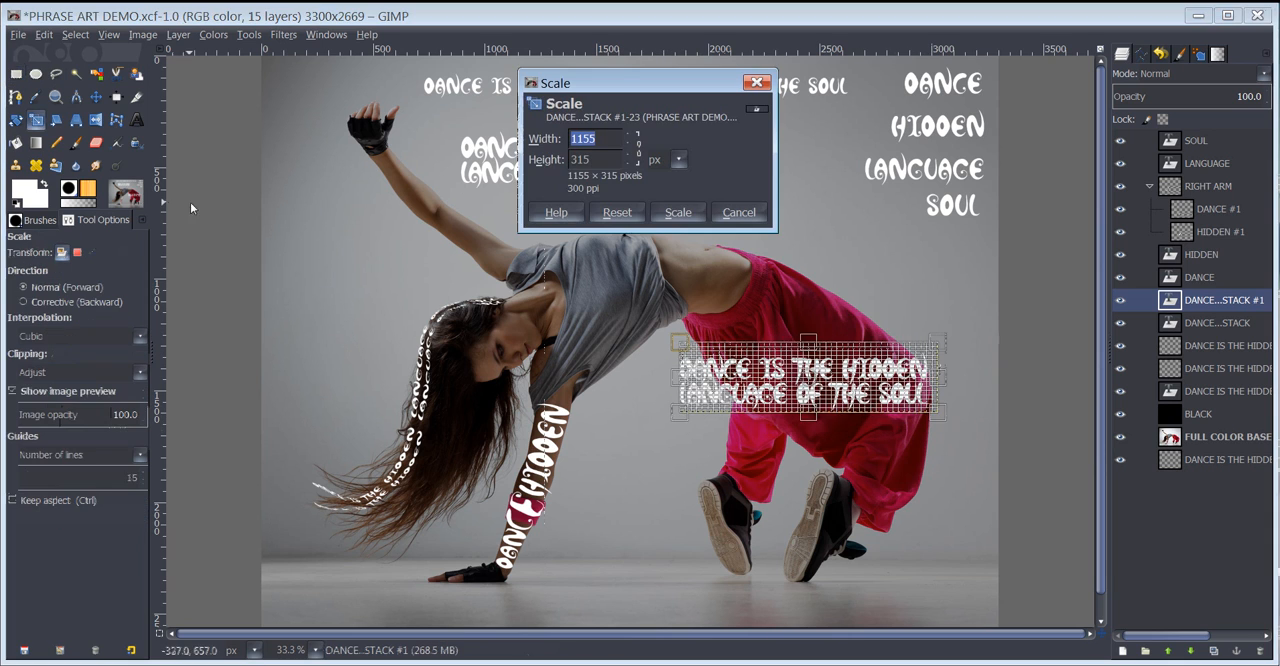
pyautogui.moveTo(680, 341); pyautogui.dragTo(774, 377)
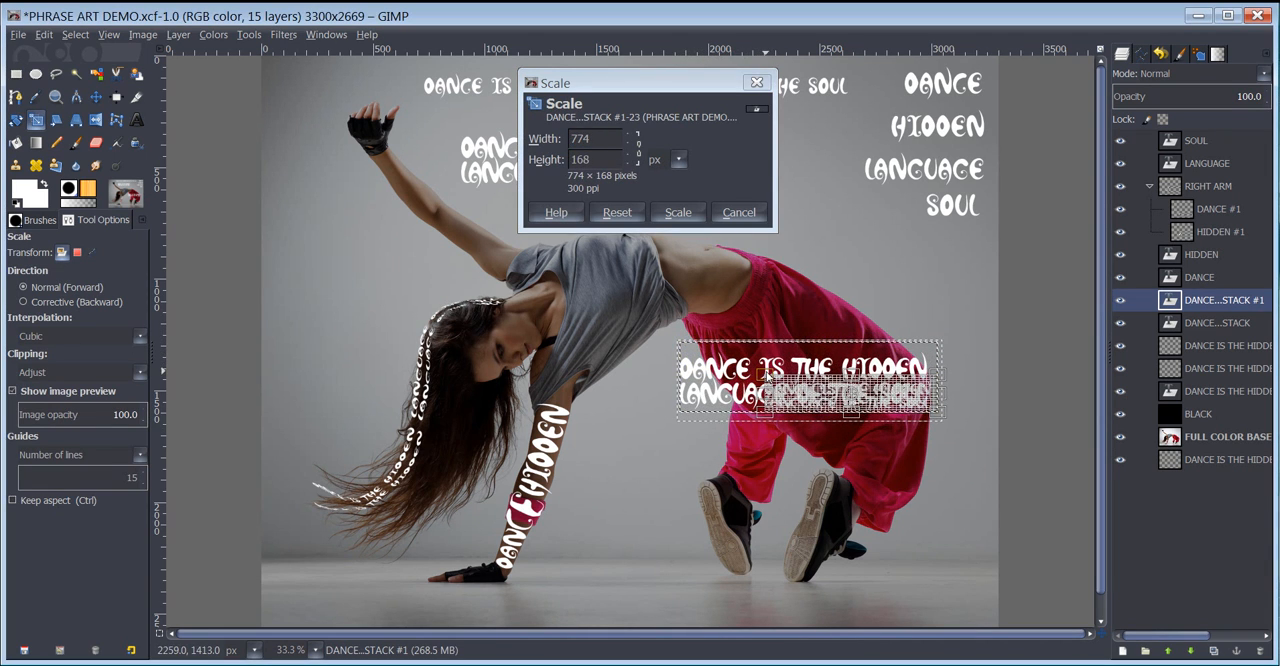
pyautogui.click(678, 212)
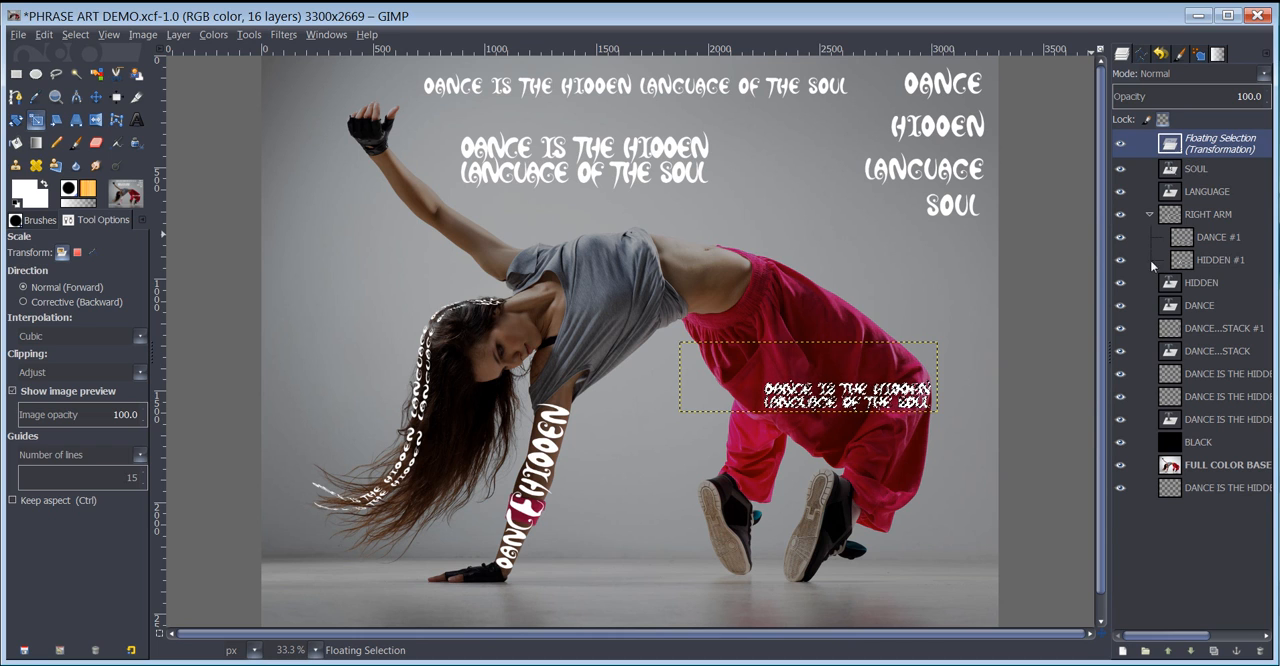
# - Put the floating phrase on its own new layer, rotated by -55.03° and shifted slightly upward along the thigh of the pants
pyautogui.click(1123, 651)
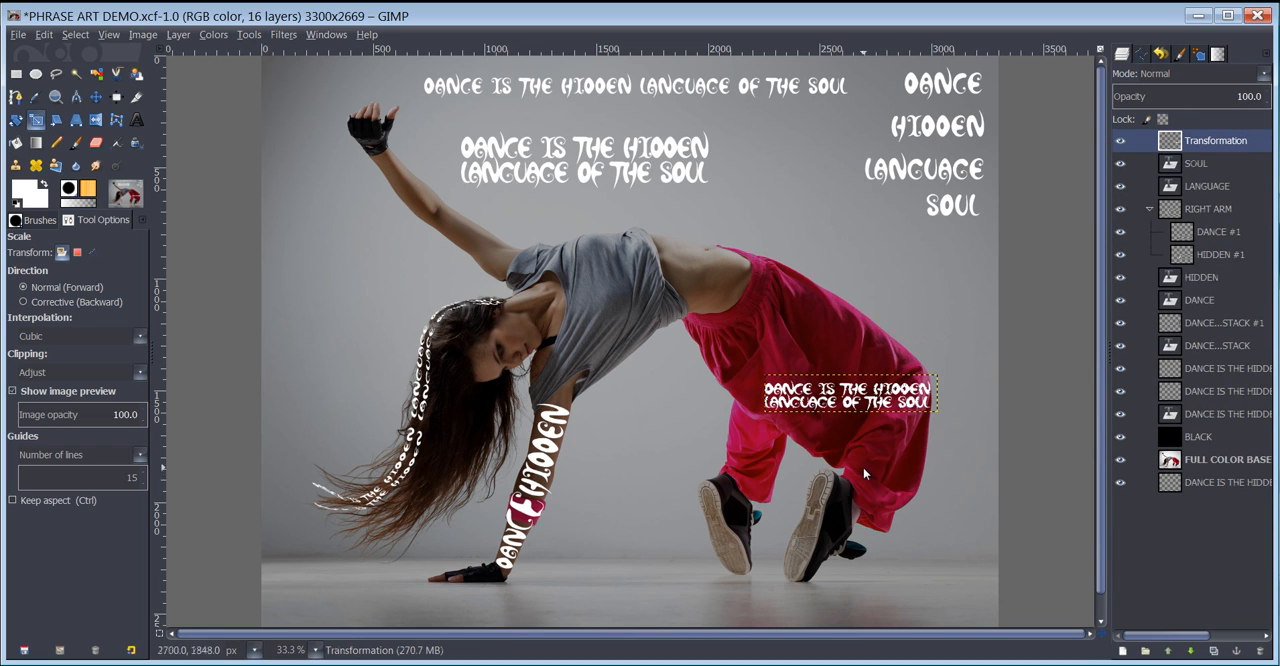
pyautogui.hotkey('shift', 'r')
pyautogui.click(782, 413)
pyautogui.moveTo(775, 380); pyautogui.dragTo(795, 434)
pyautogui.click(236, 243)
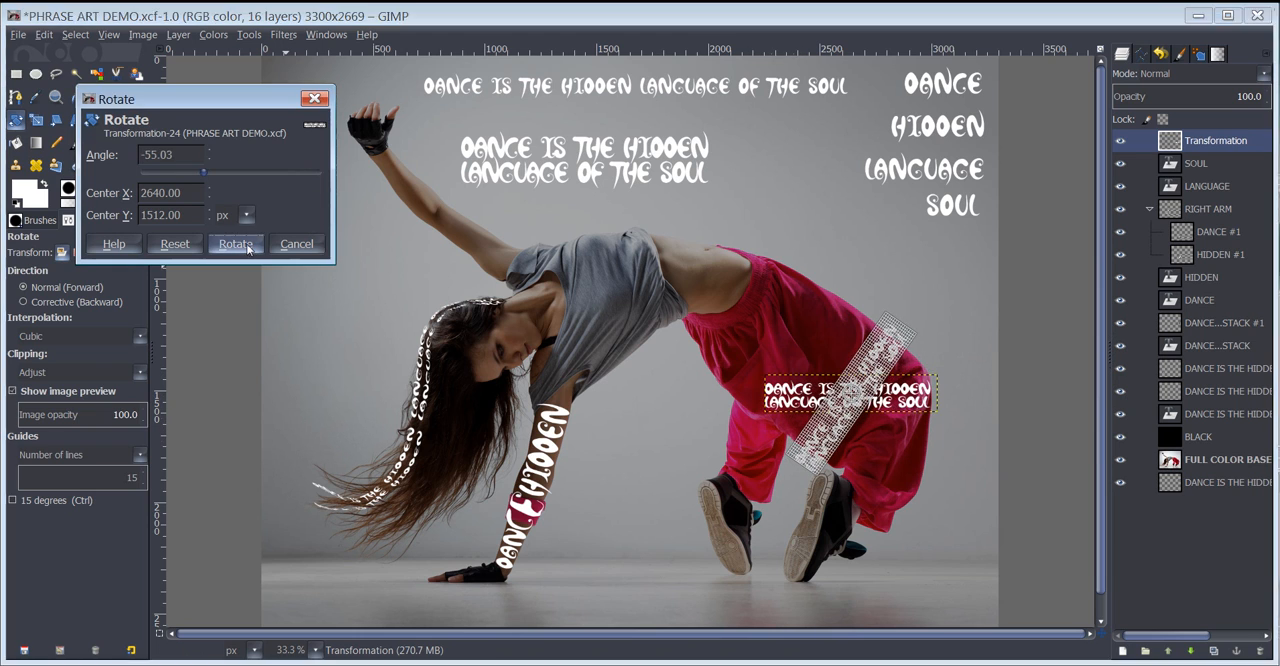
pyautogui.press('m')
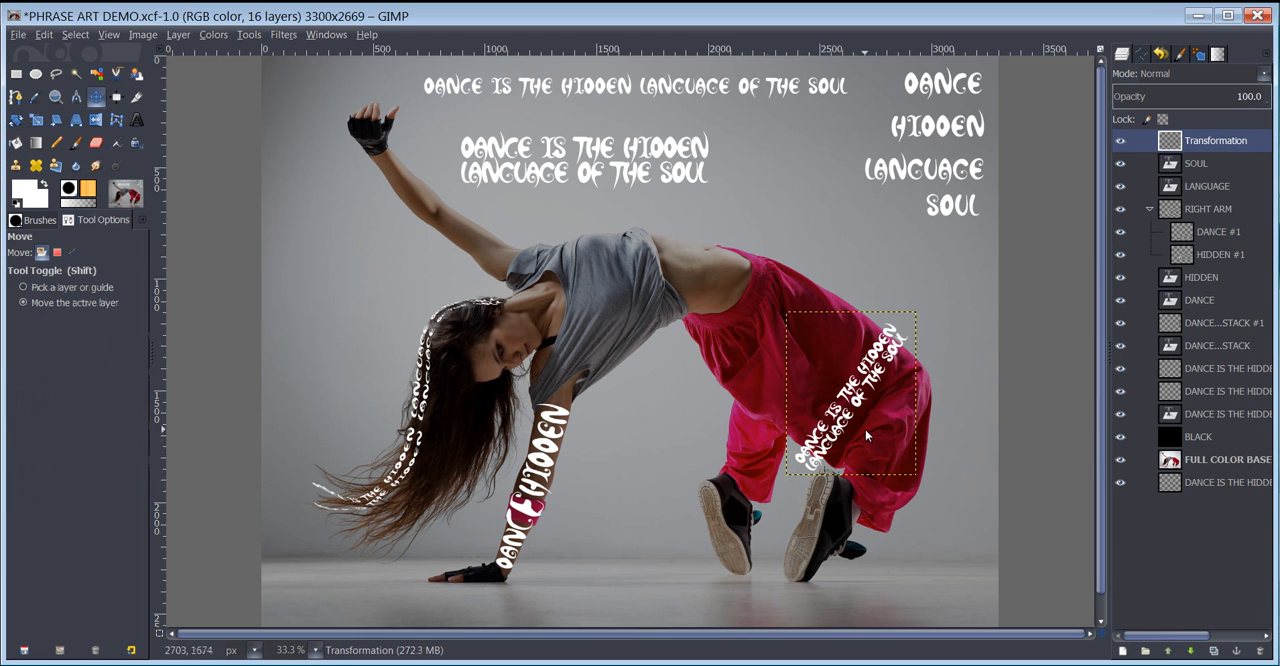
pyautogui.moveTo(850, 402)
pyautogui.mouseDown()
pyautogui.moveTo(822, 368)
pyautogui.moveTo(772, 350)
pyautogui.moveTo(847, 384)
pyautogui.mouseUp()
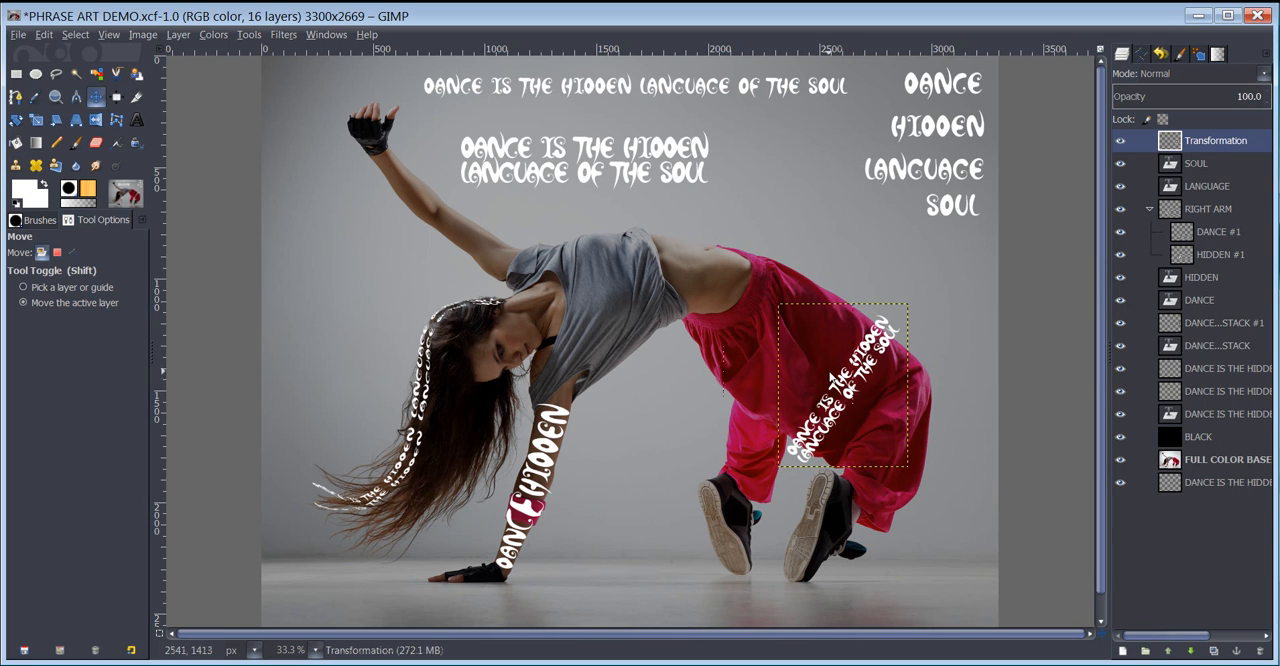
pyautogui.click(283, 34)
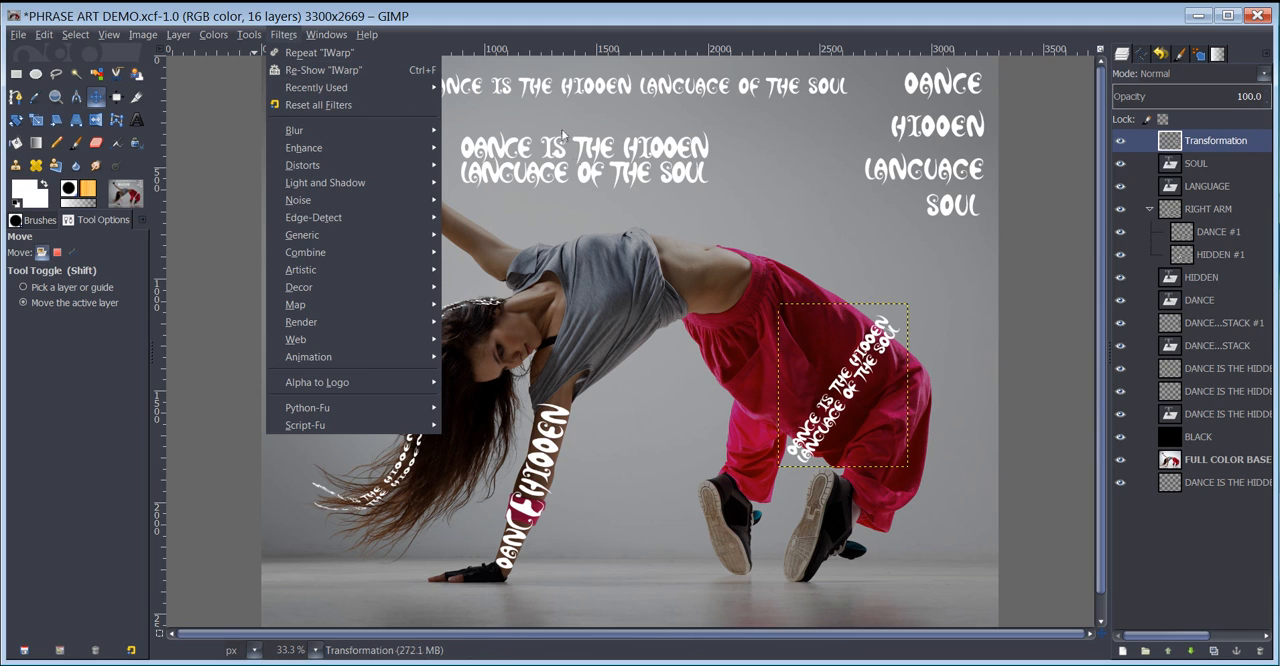
pyautogui.click(517, 26)
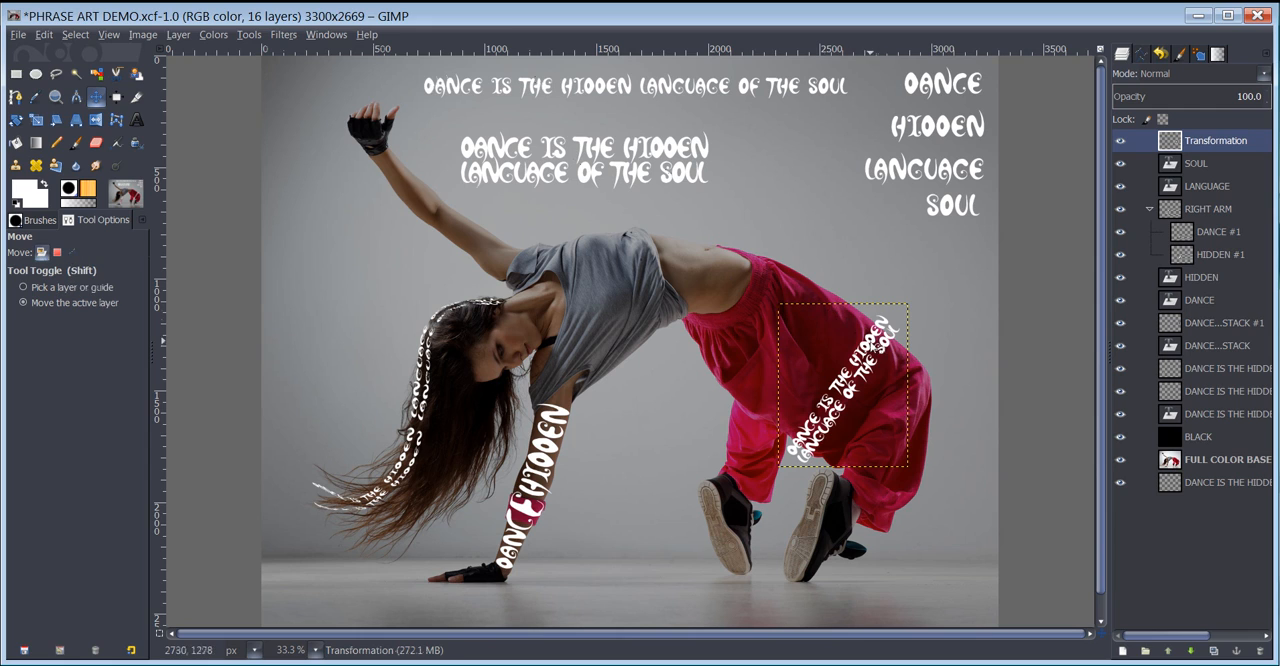
pyautogui.click(283, 34)
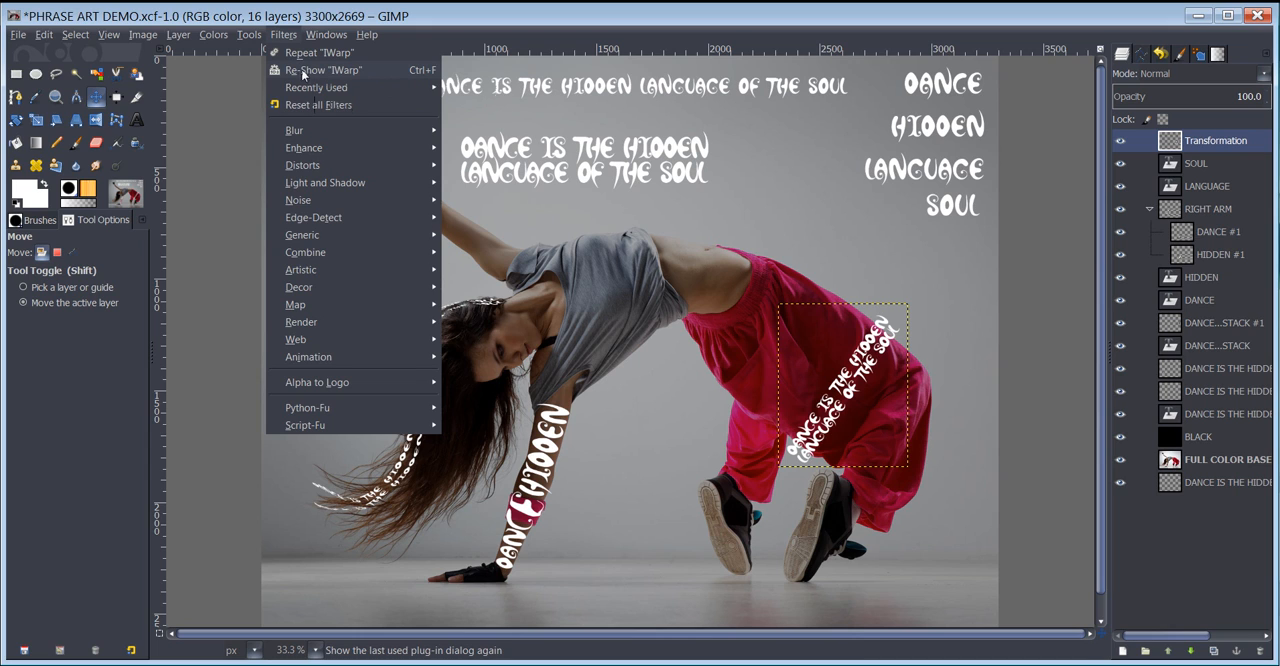
pyautogui.click(418, 18)
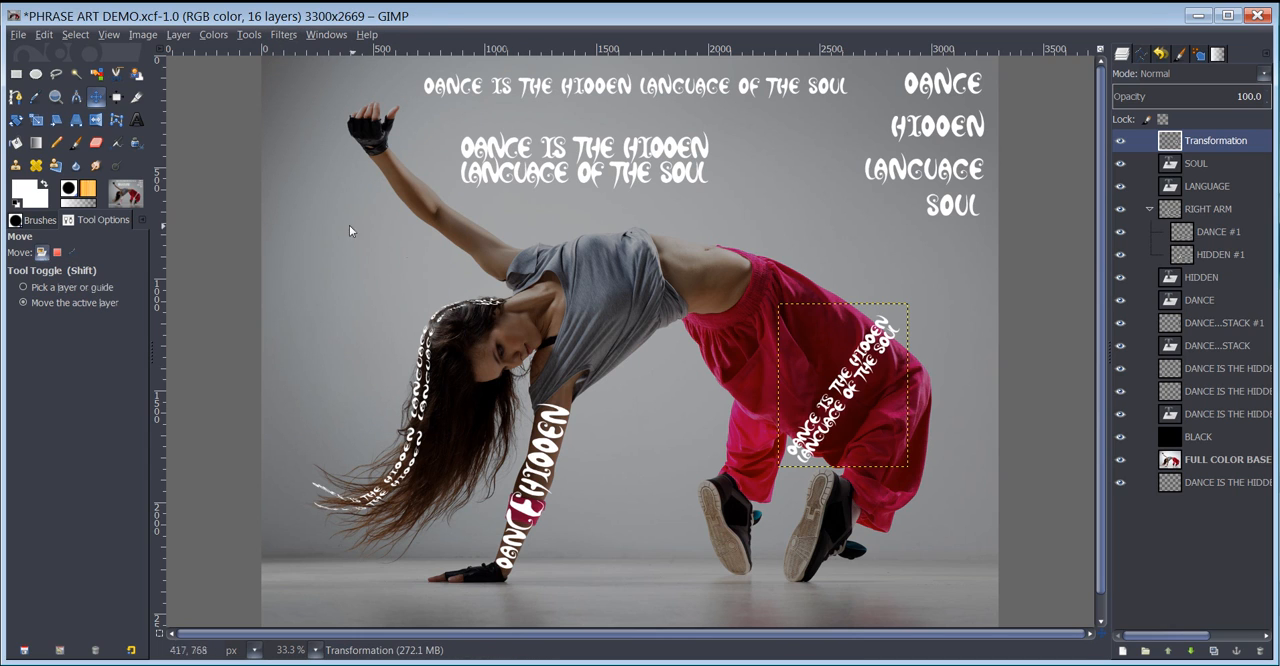
# - Warp the rotated two-line phrase with IWarp in Move mode at deform radius 68 so both lines curve with the pants
pyautogui.click(279, 35)
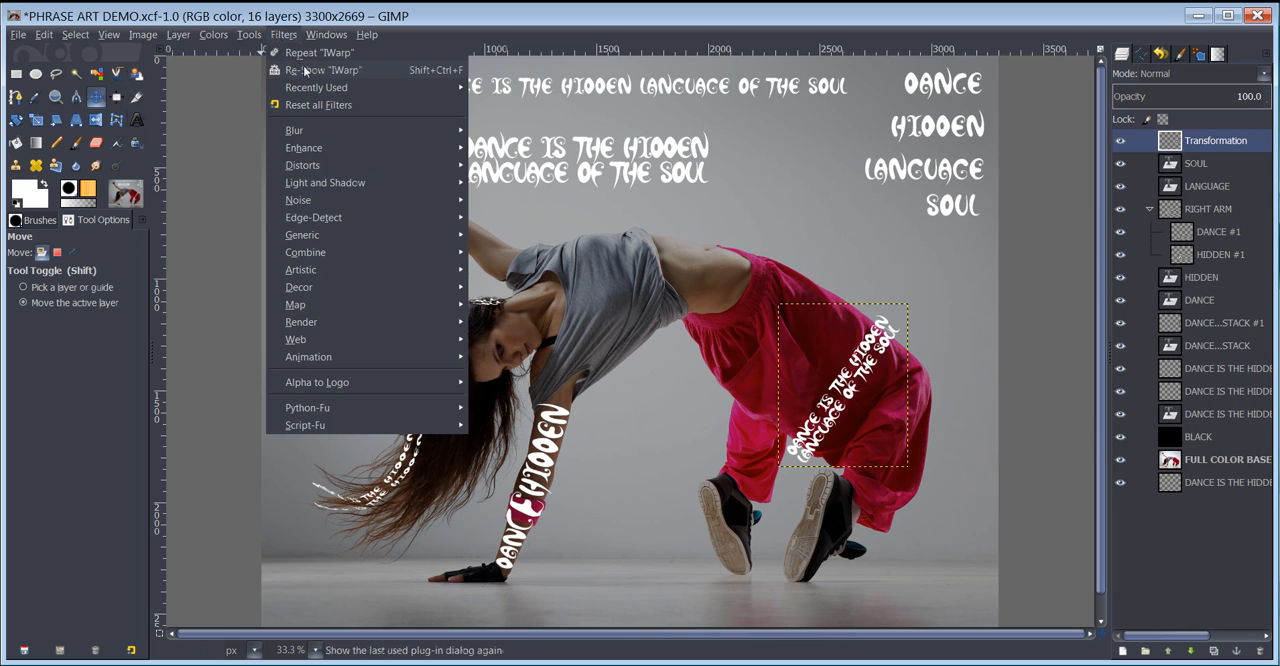
pyautogui.click(304, 67)
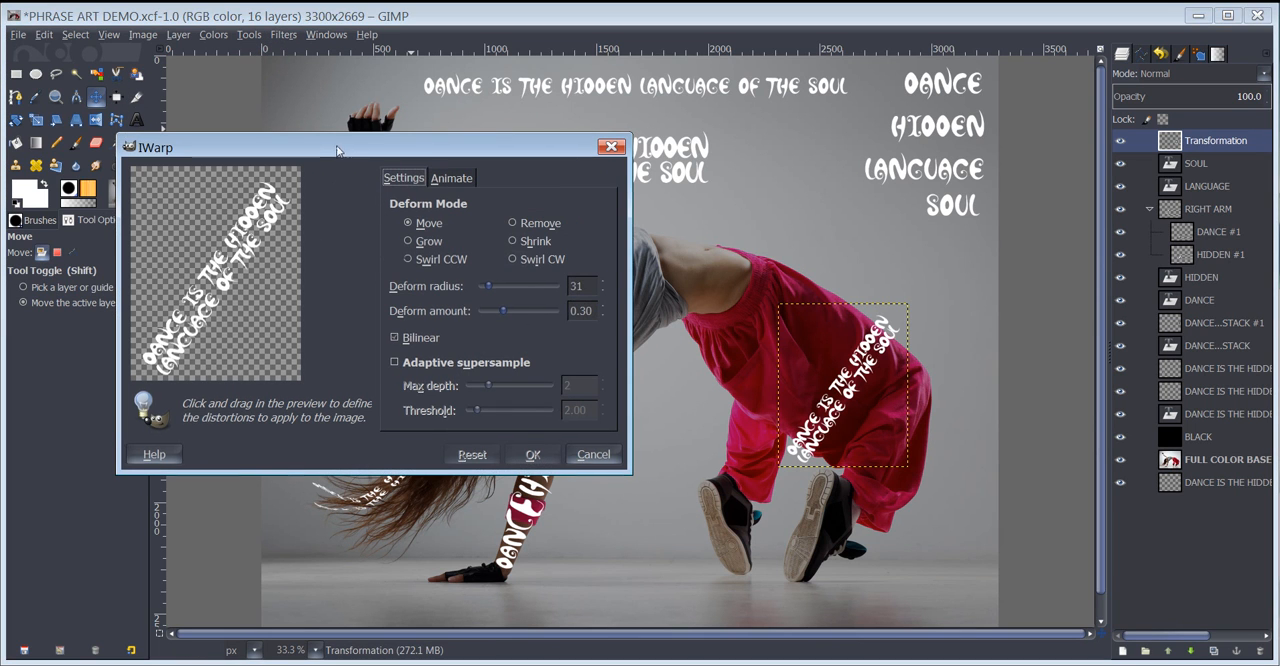
pyautogui.moveTo(336, 152); pyautogui.dragTo(360, 148)
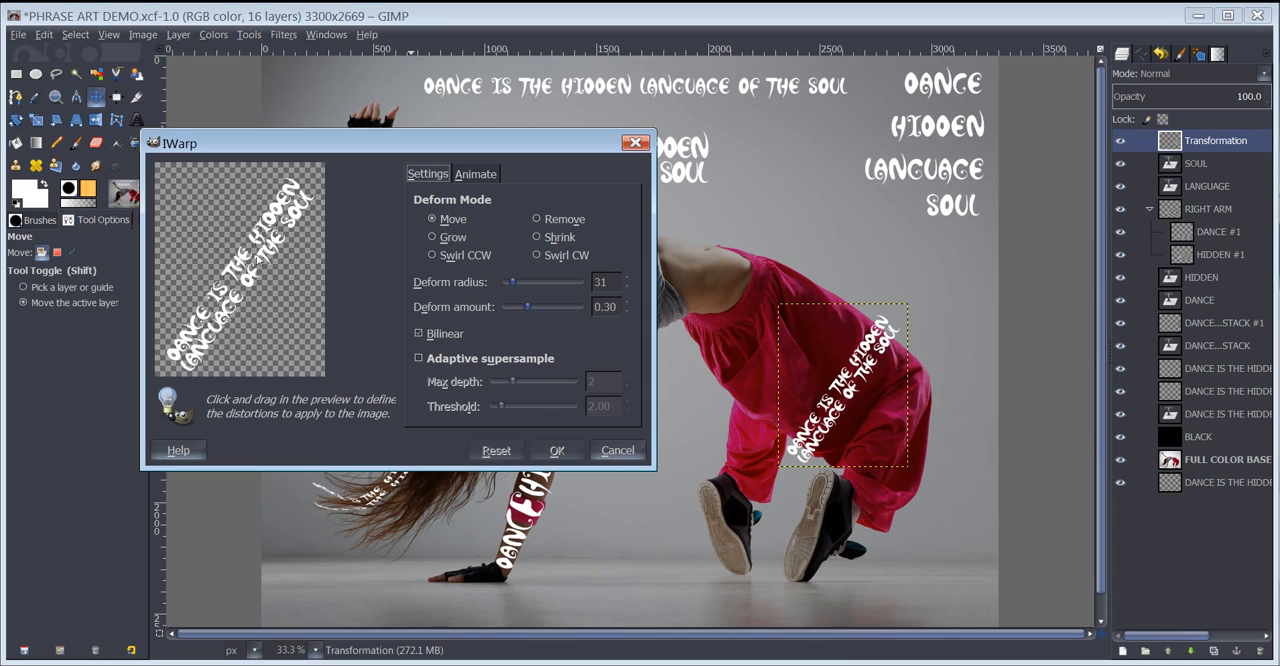
pyautogui.moveTo(516, 278); pyautogui.dragTo(525, 280)
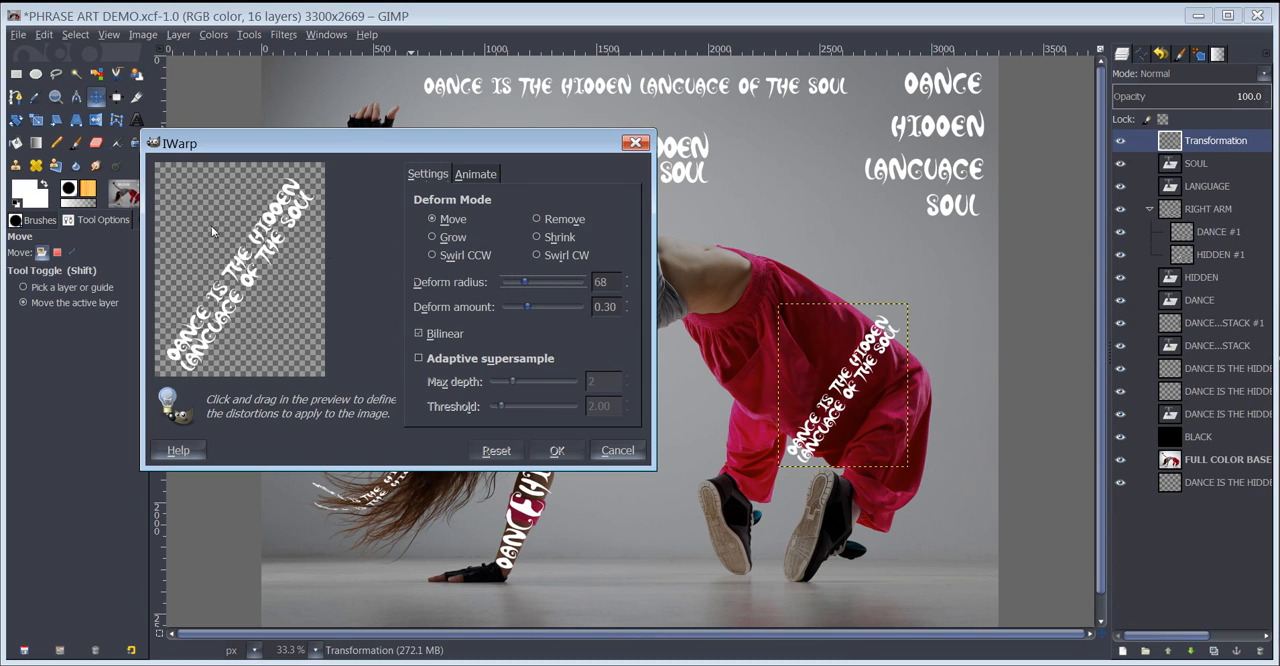
pyautogui.moveTo(246, 260)
pyautogui.mouseDown()
pyautogui.moveTo(322, 196)
pyautogui.moveTo(276, 177)
pyautogui.moveTo(307, 182)
pyautogui.moveTo(293, 182)
pyautogui.moveTo(318, 203)
pyautogui.moveTo(293, 197)
pyautogui.moveTo(308, 200)
pyautogui.moveTo(279, 172)
pyautogui.moveTo(246, 224)
pyautogui.mouseUp()
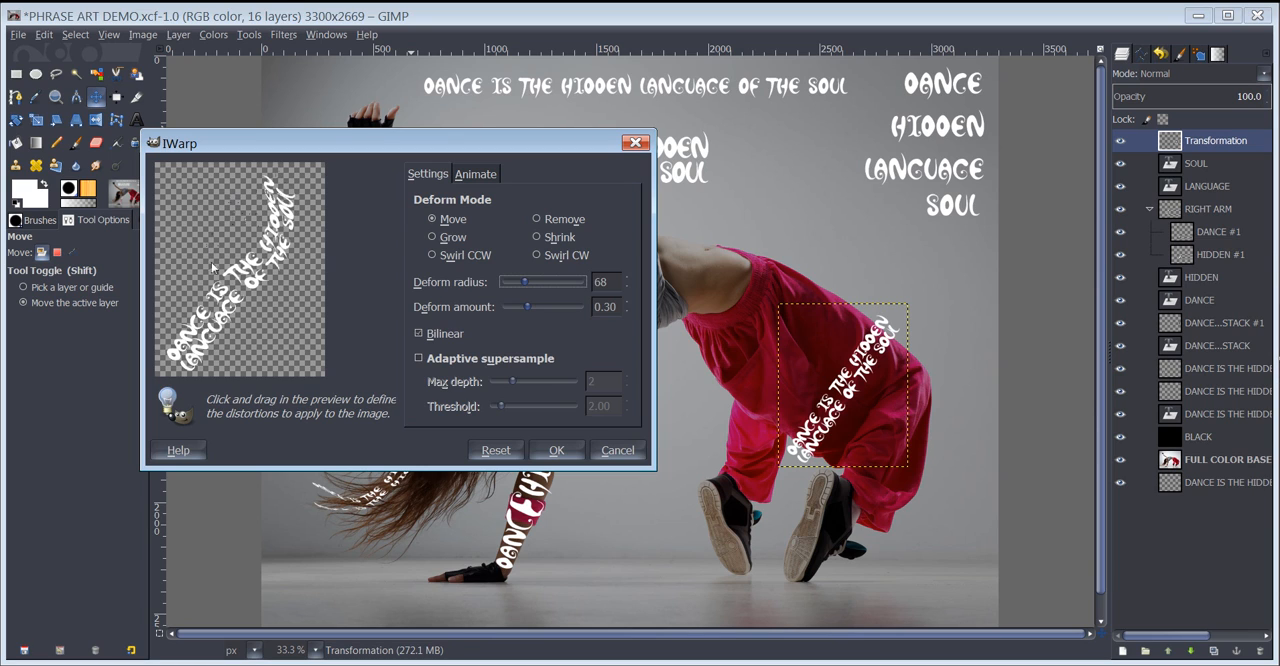
pyautogui.moveTo(184, 356)
pyautogui.mouseDown()
pyautogui.moveTo(198, 372)
pyautogui.moveTo(212, 366)
pyautogui.mouseUp()
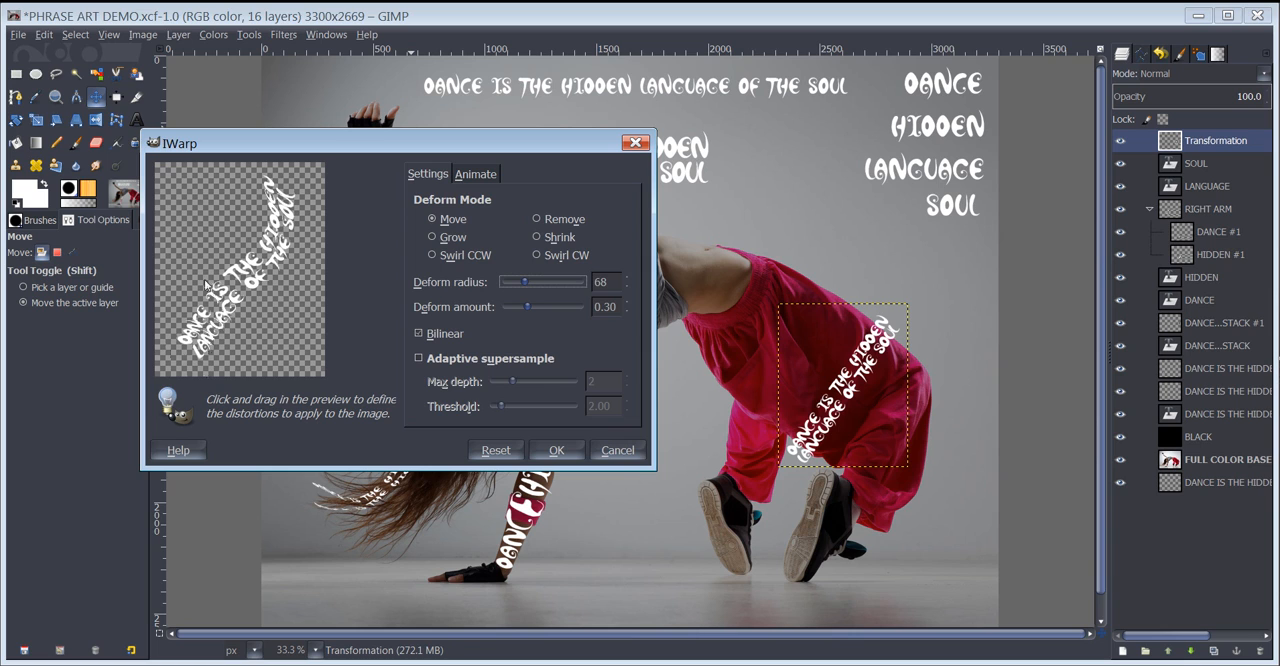
pyautogui.moveTo(213, 255); pyautogui.dragTo(224, 278)
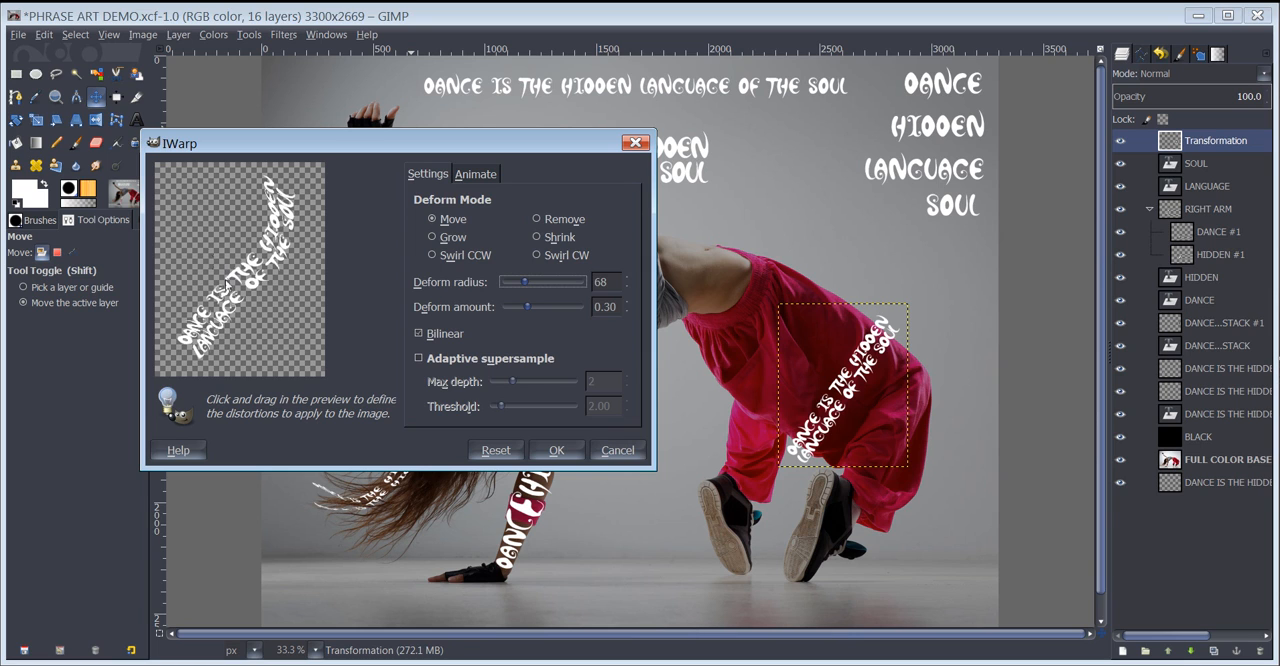
pyautogui.moveTo(270, 226); pyautogui.dragTo(286, 233)
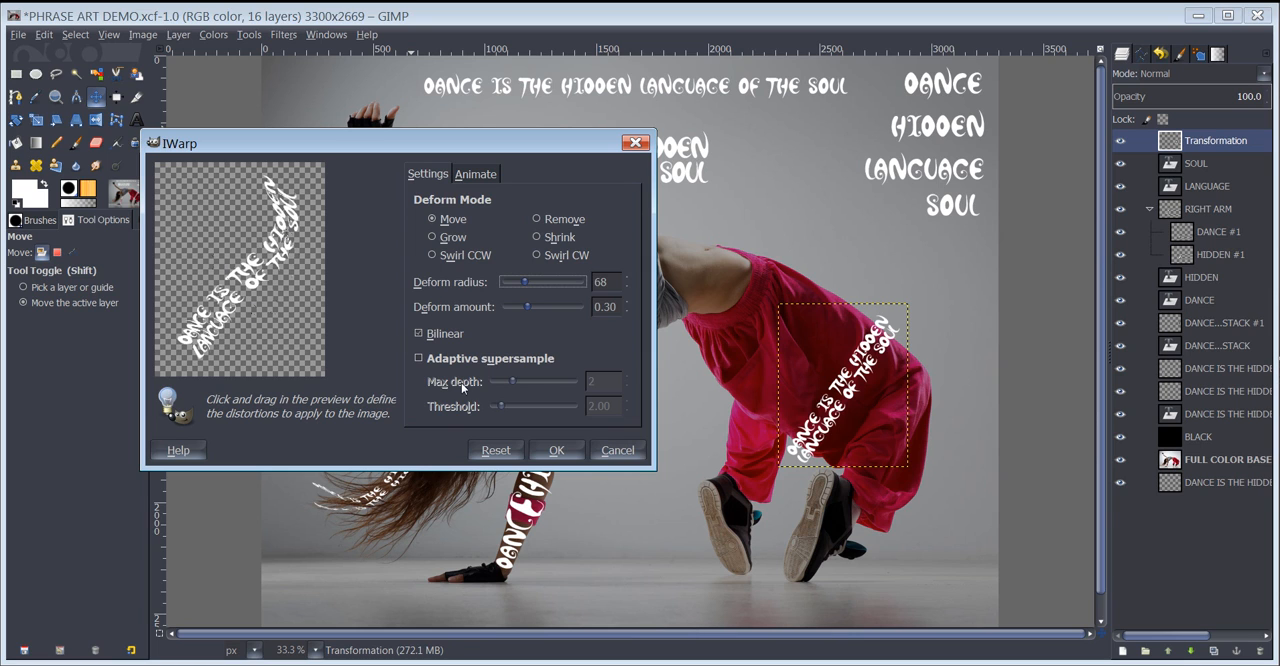
pyautogui.click(556, 450)
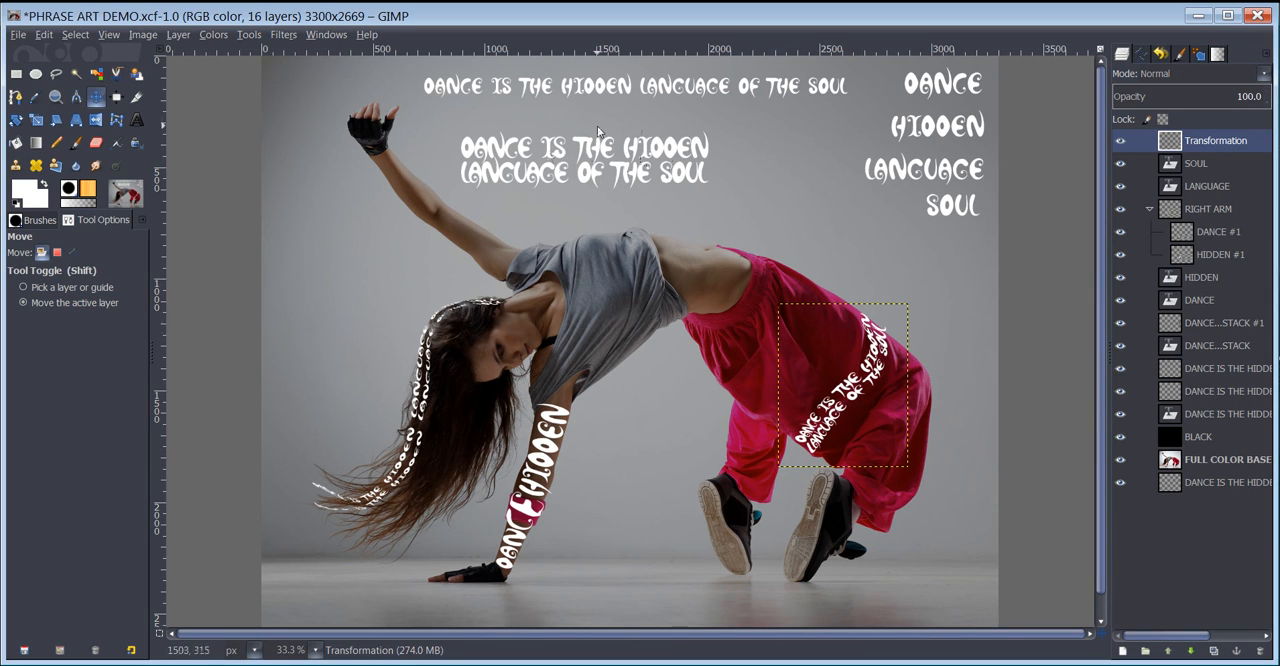
# - Activate the Text tool
pyautogui.click(137, 120)
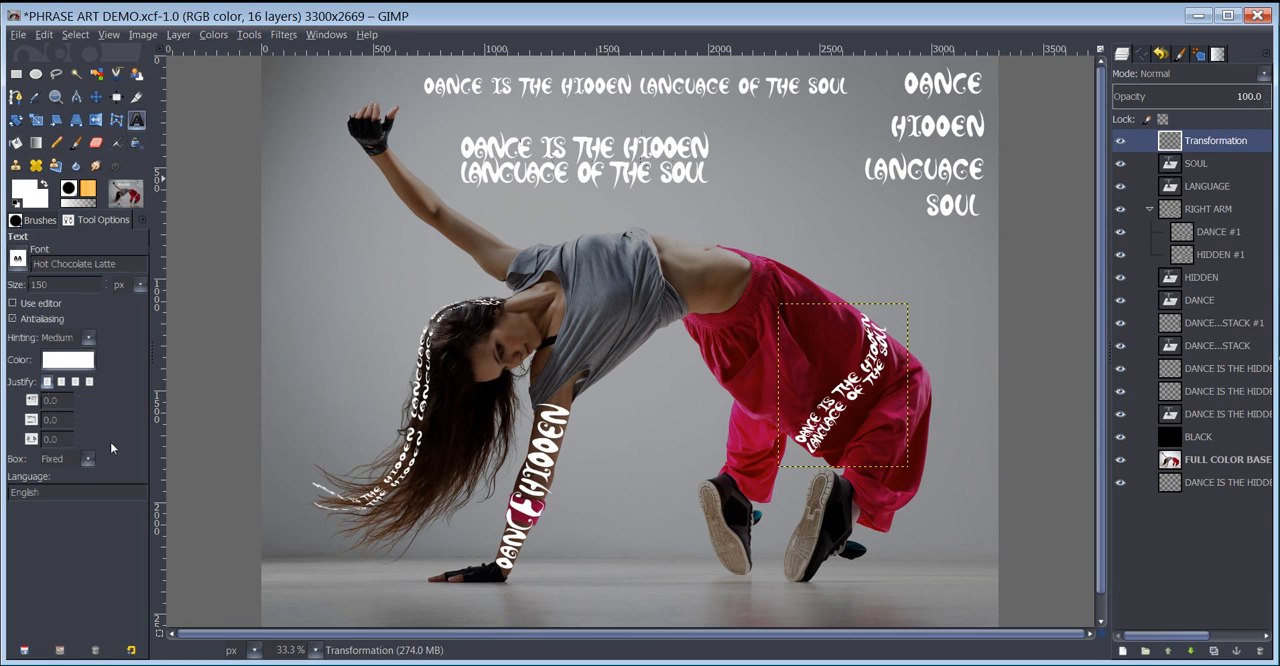